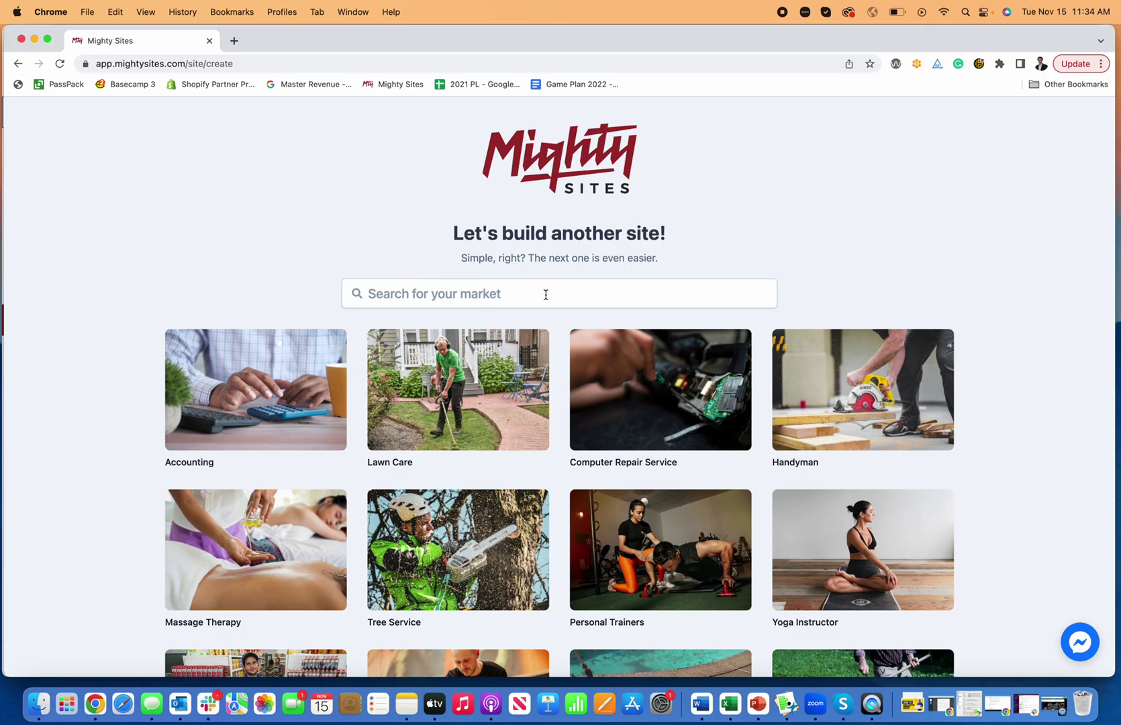
# Search the market list for 'moving' to bring up the Moving Company template.
pyautogui.click(546, 294)
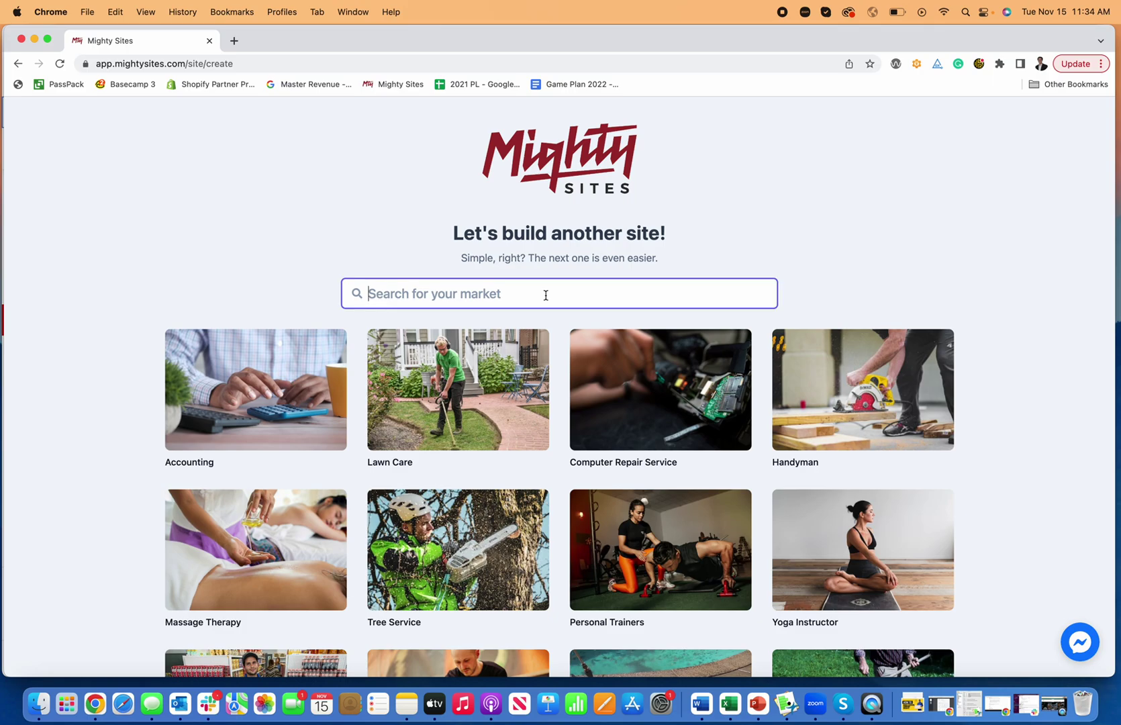
pyautogui.write('moving')
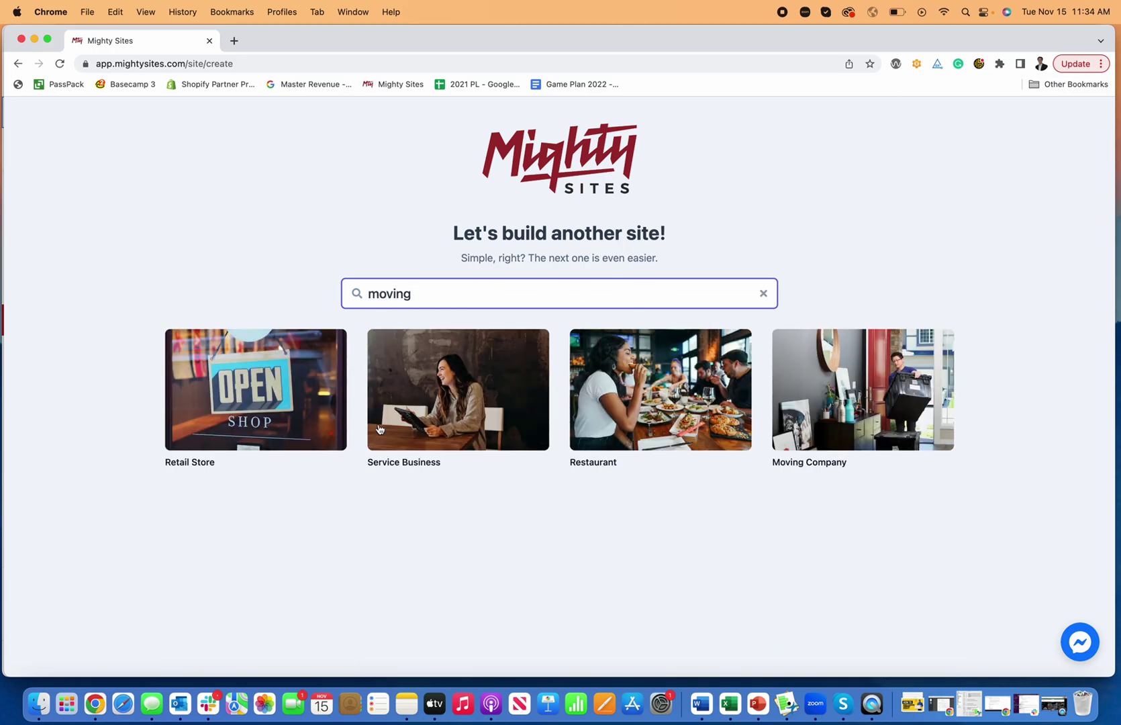
# Choose the Moving Company market and enter Keegan's Moving Company in Raleigh, NC.
pyautogui.click(904, 378)
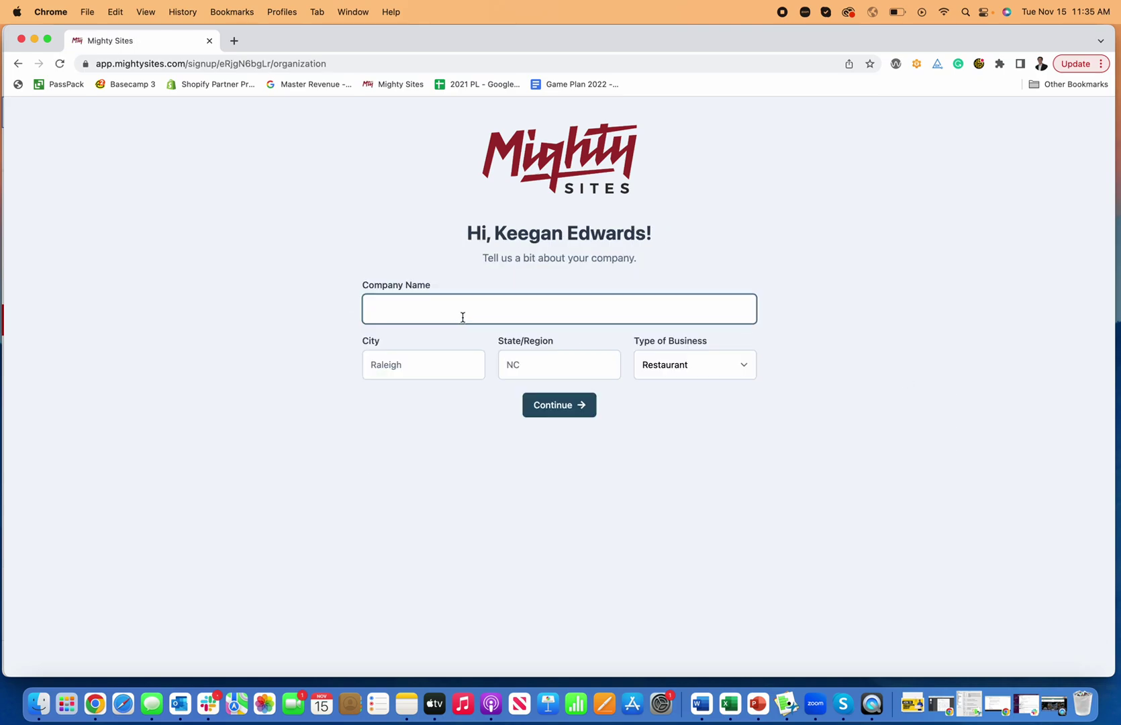
pyautogui.write('Keegan')
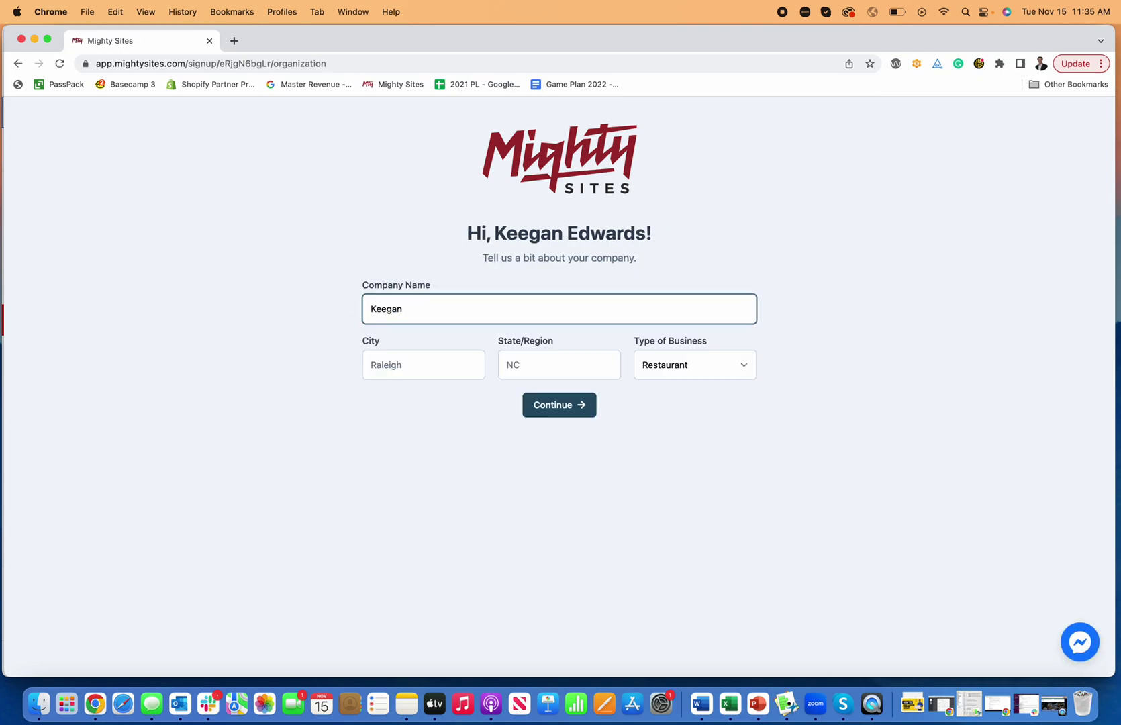
pyautogui.write("'s Moving Company")
pyautogui.press('Tab')
pyautogui.write('Ralei')
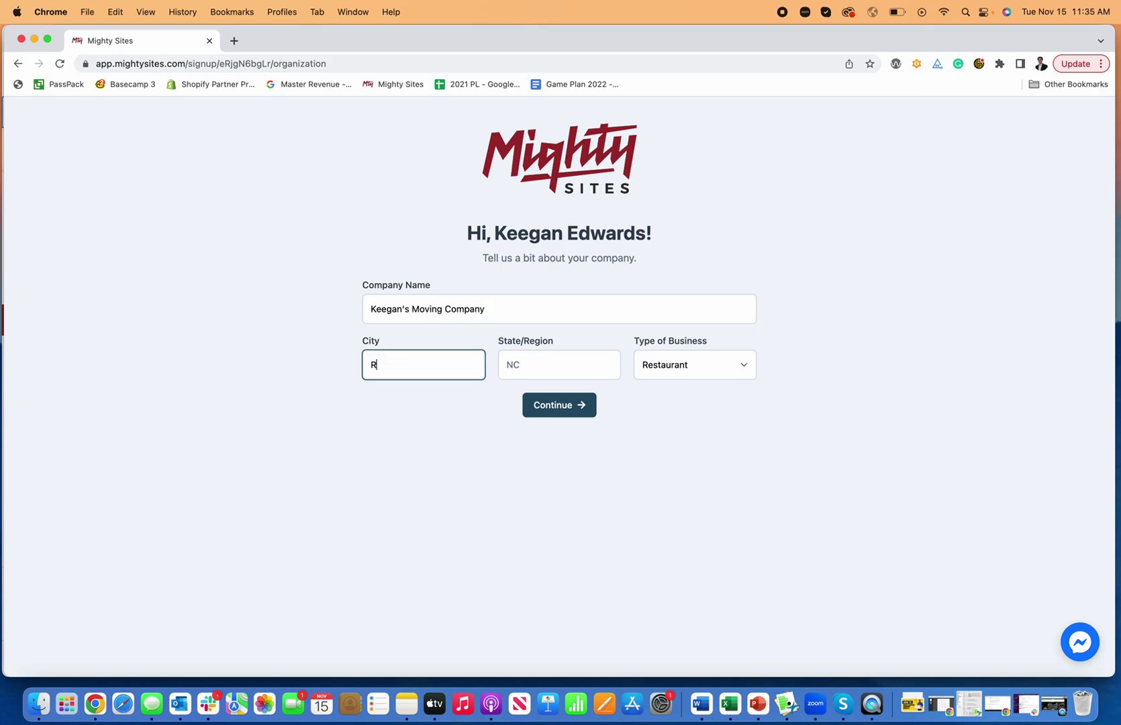
pyautogui.press('Tab')
pyautogui.write('NC')
# Set the business type to Service and submit the company details.
pyautogui.press('Tab')
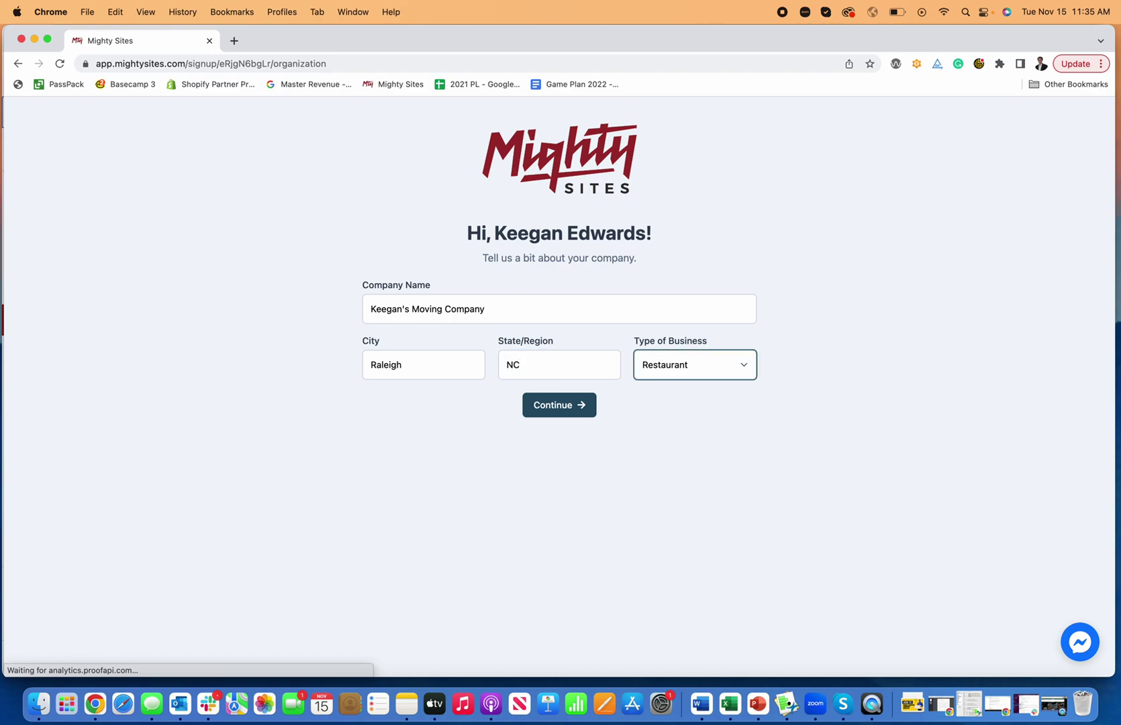
pyautogui.click(648, 364)
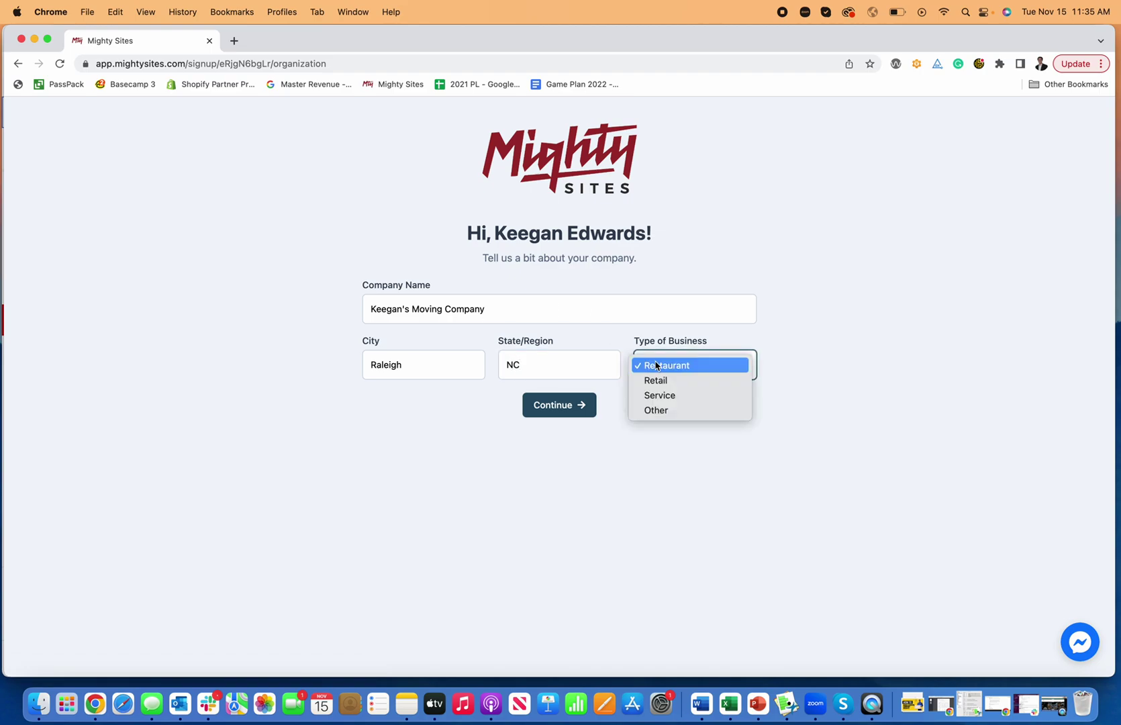
pyautogui.click(670, 400)
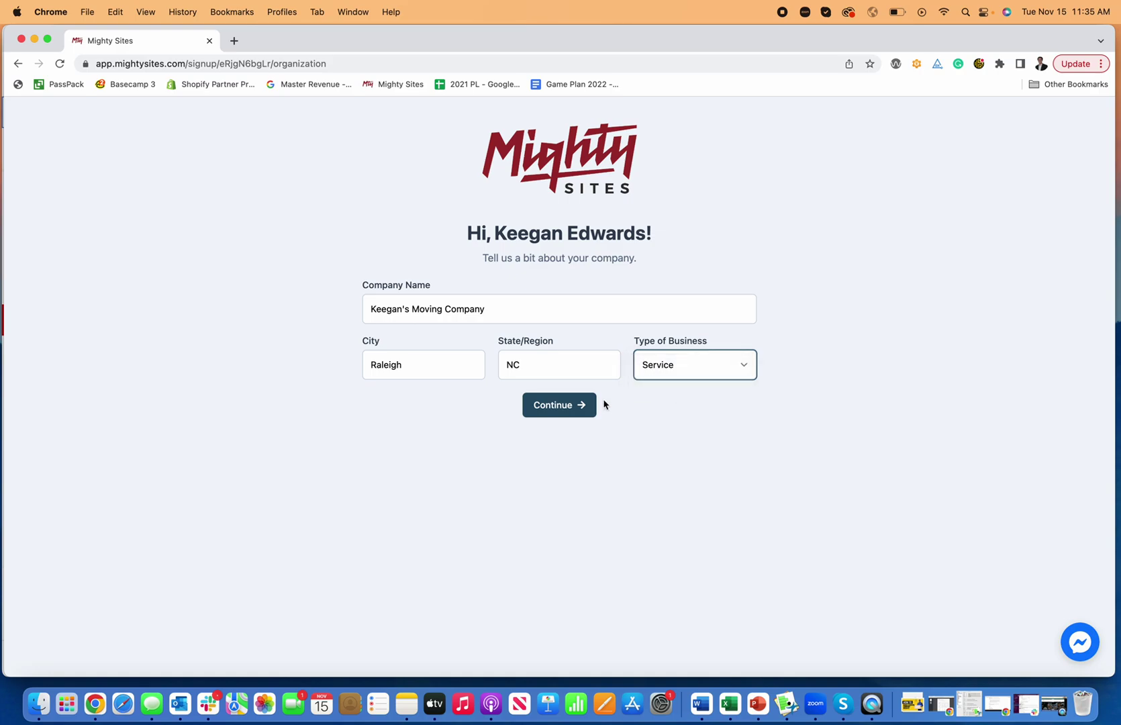
pyautogui.click(566, 413)
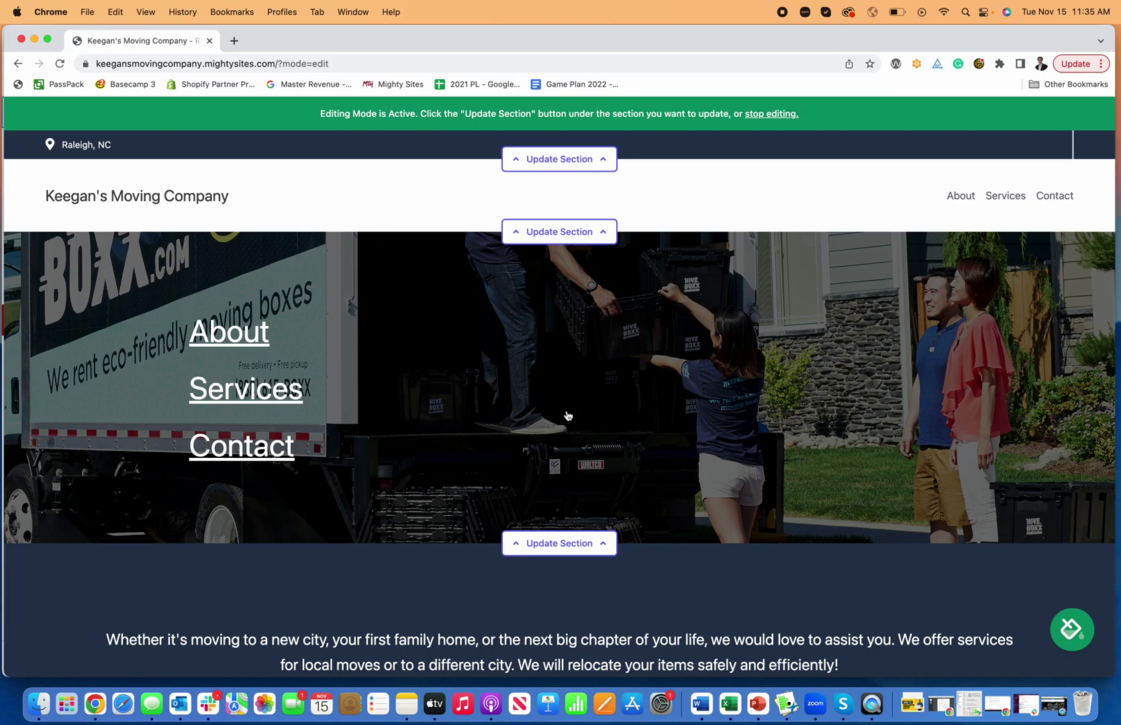
# Scroll through the generated moving site's sections to the footer and back to the top.
pyautogui.scroll(-3, 595, 400)
pyautogui.scroll(1, 591, 393)
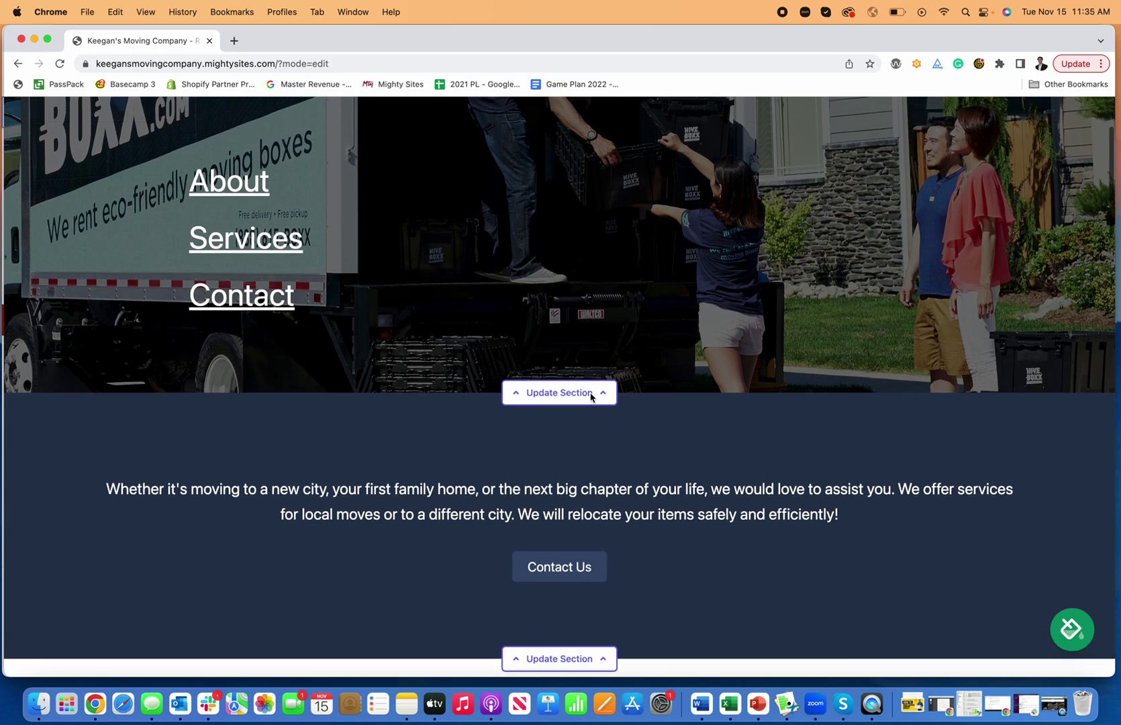
pyautogui.scroll(-4, 591, 393)
pyautogui.scroll(-13, 591, 394)
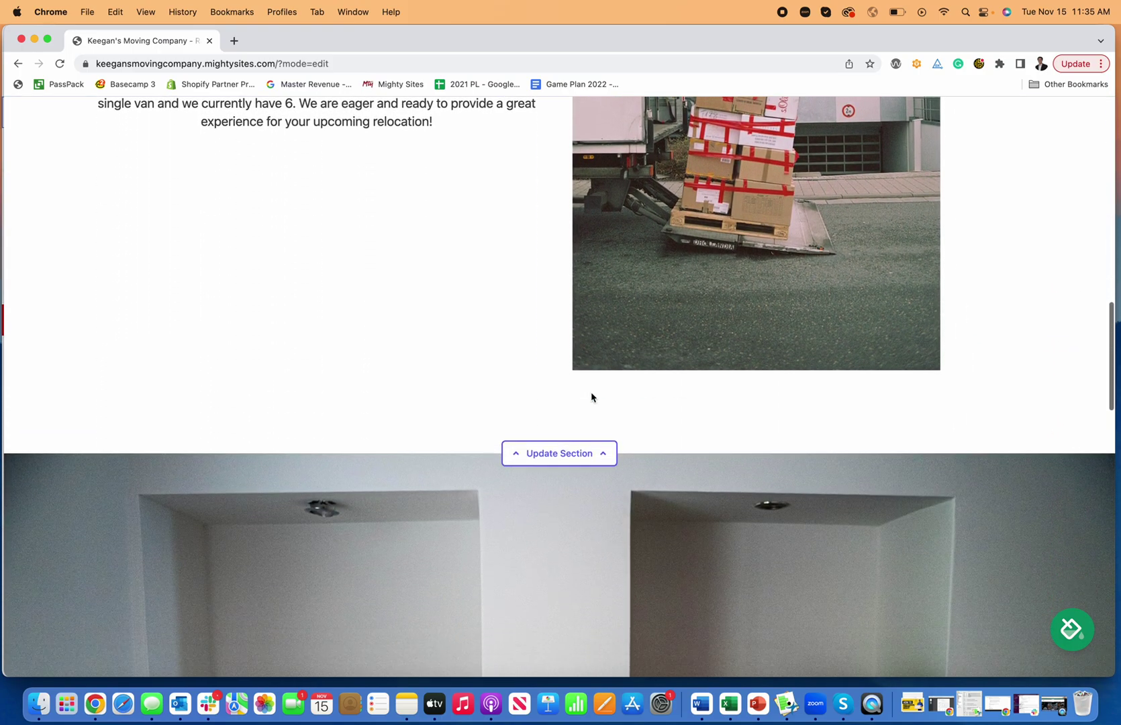
pyautogui.scroll(-12, 591, 397)
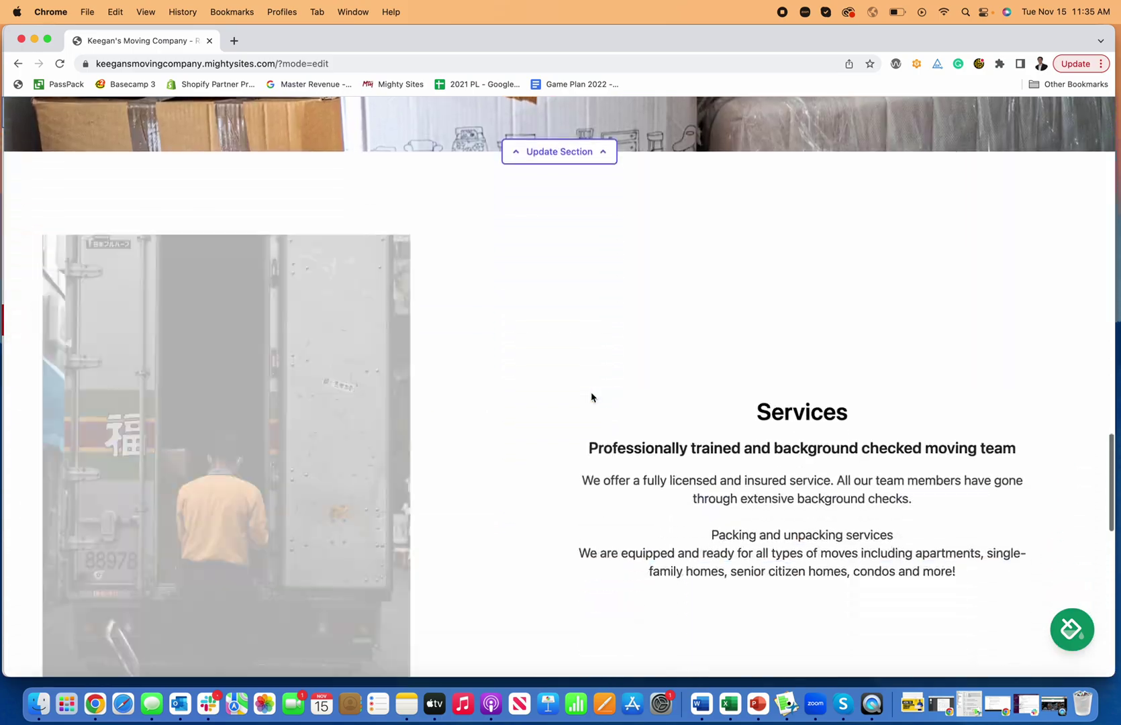
pyautogui.scroll(-10, 592, 396)
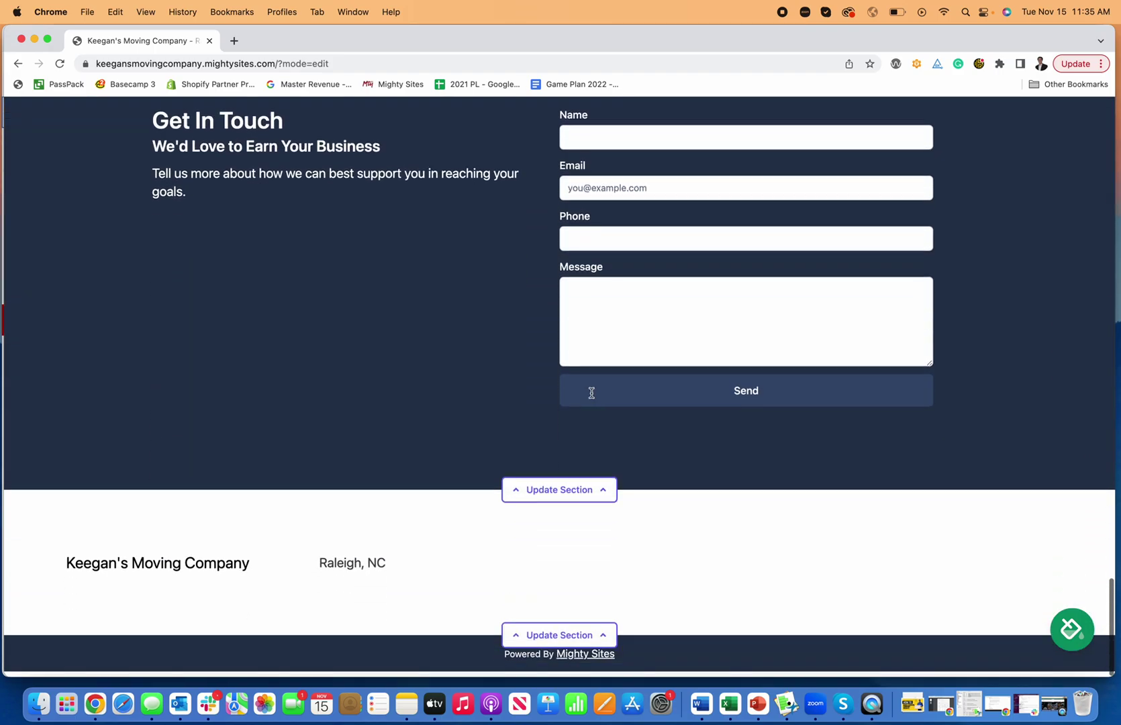
pyautogui.scroll(6, 592, 398)
pyautogui.scroll(15, 593, 398)
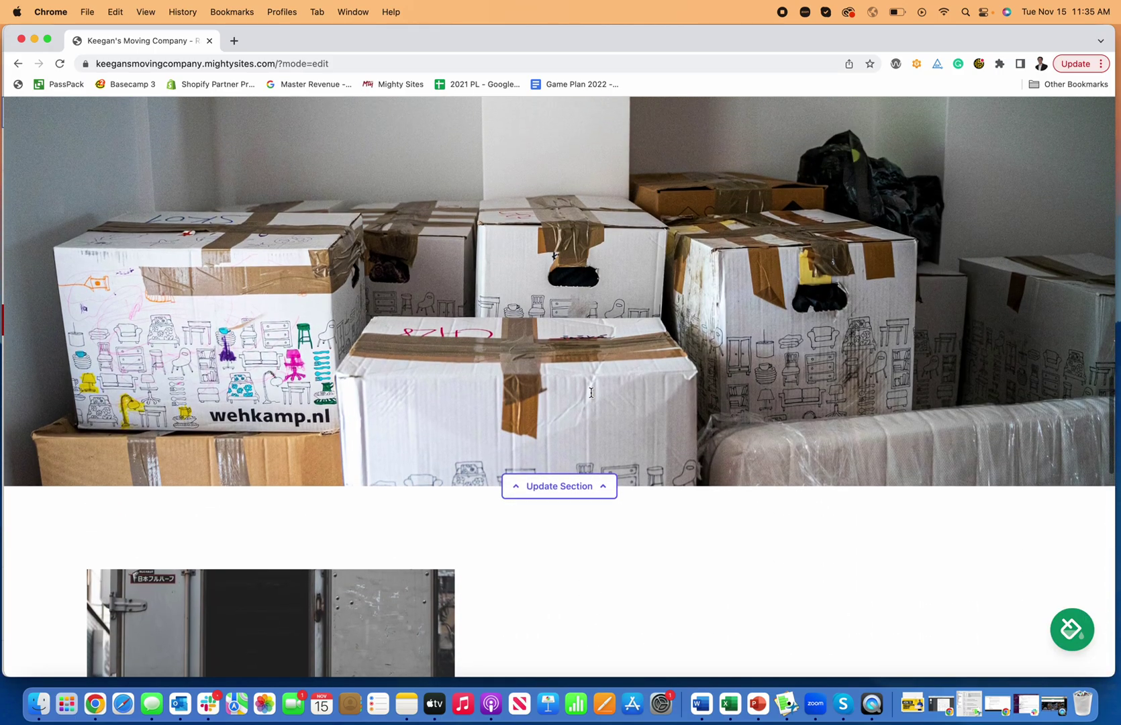
pyautogui.scroll(15, 591, 397)
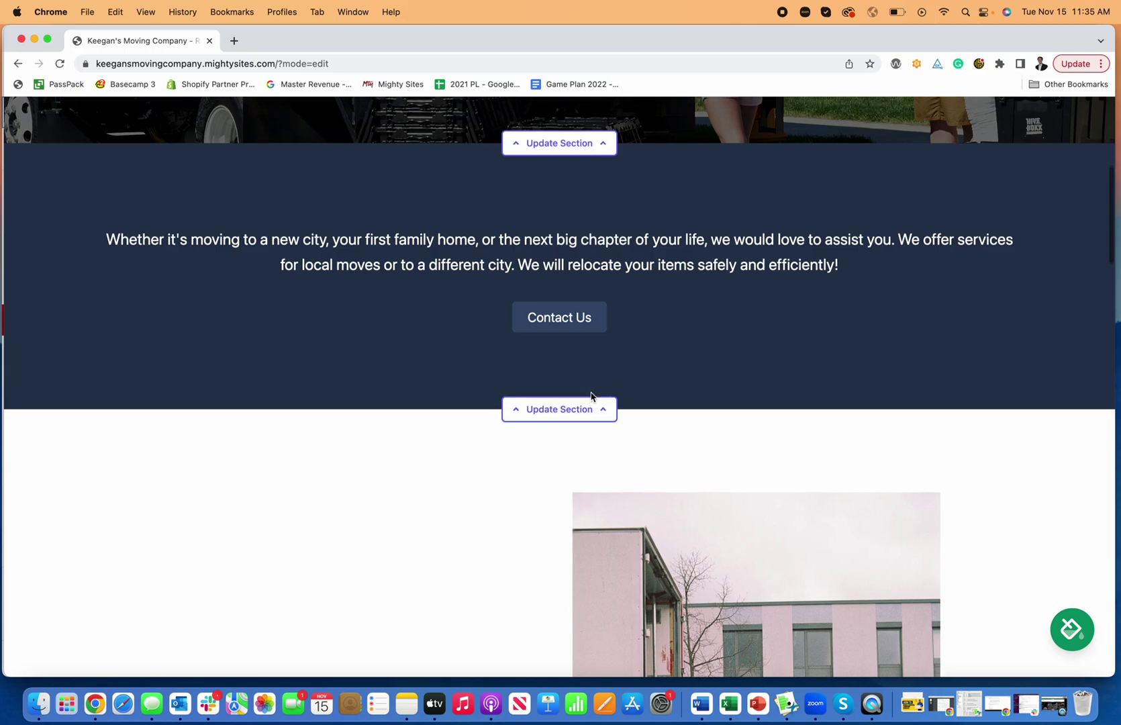
pyautogui.scroll(2, 593, 396)
pyautogui.scroll(-5, 592, 393)
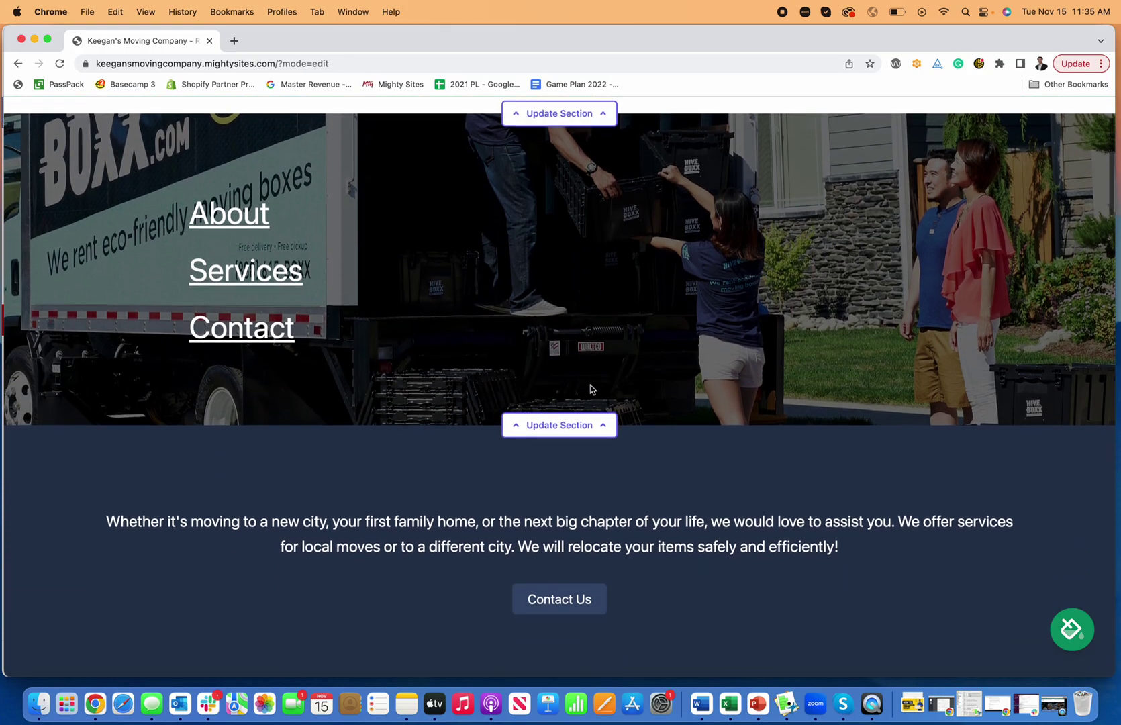
pyautogui.scroll(-1, 591, 384)
pyautogui.scroll(5, 696, 453)
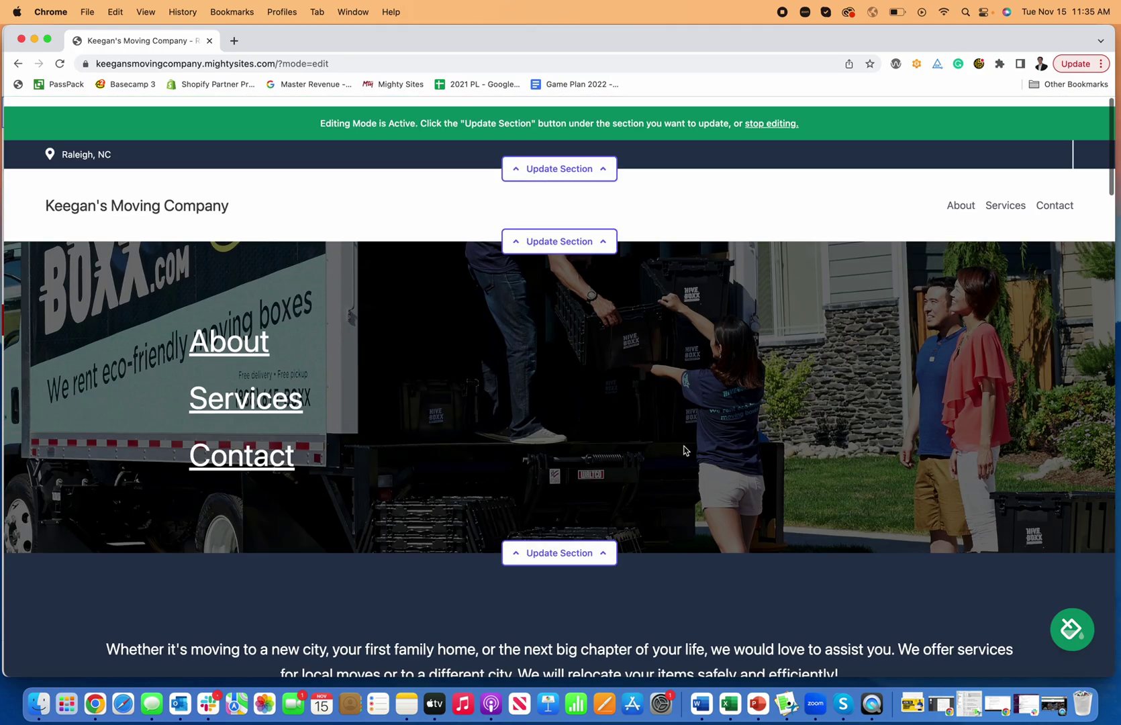
# Add social links twitter.com/might and facebook.com/mightys to the top bar.
pyautogui.click(559, 160)
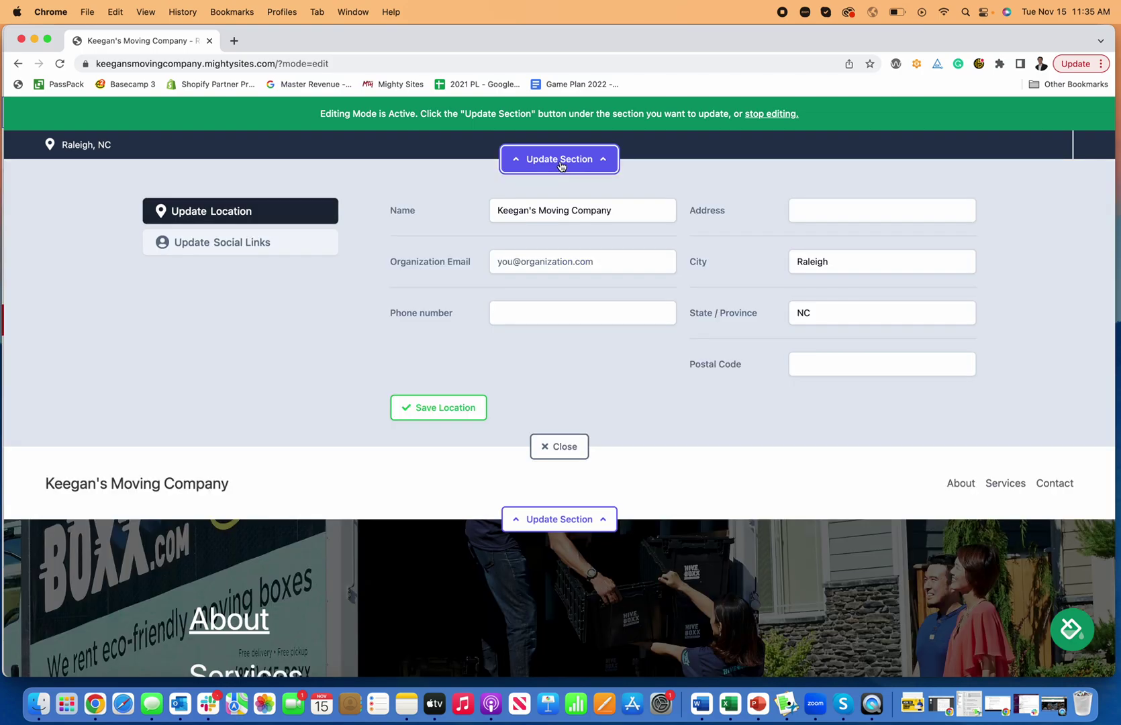
pyautogui.click(305, 247)
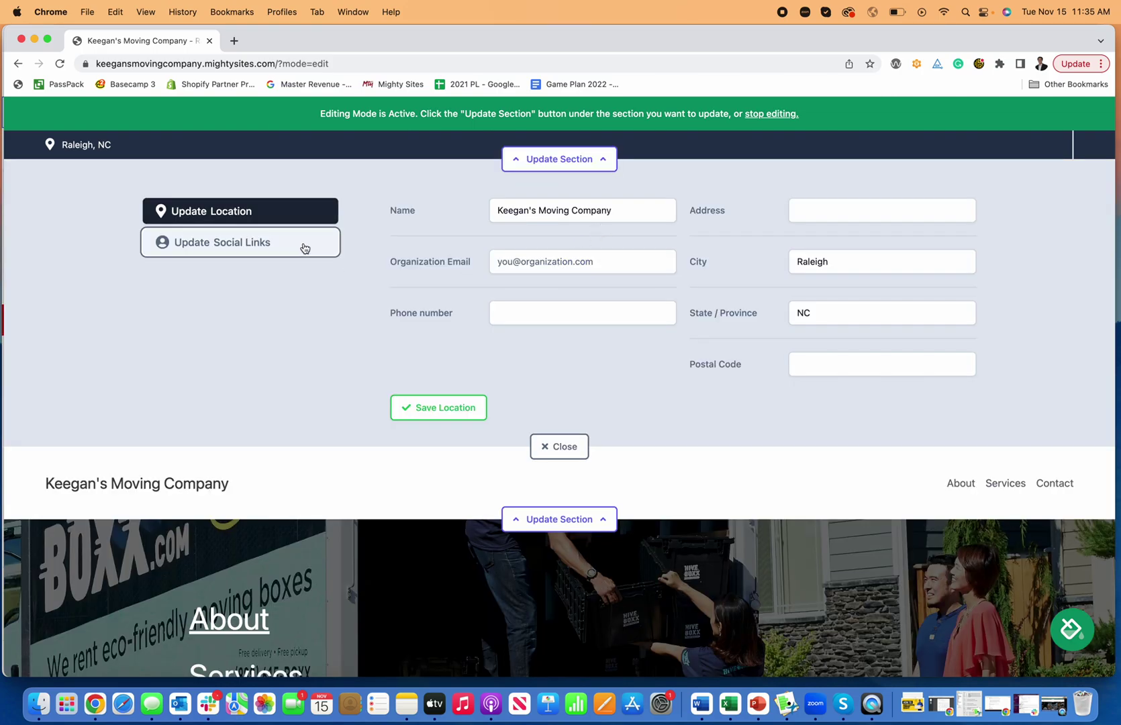
pyautogui.click(483, 257)
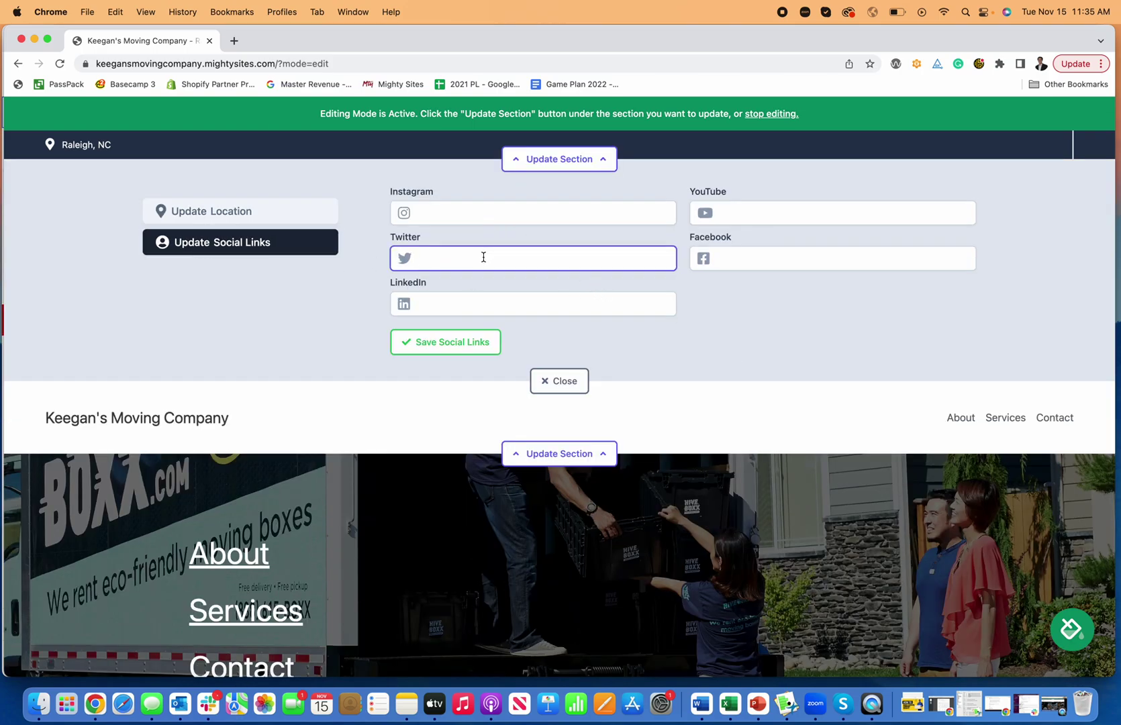
pyautogui.write('twitter.com/mightysitesusa')
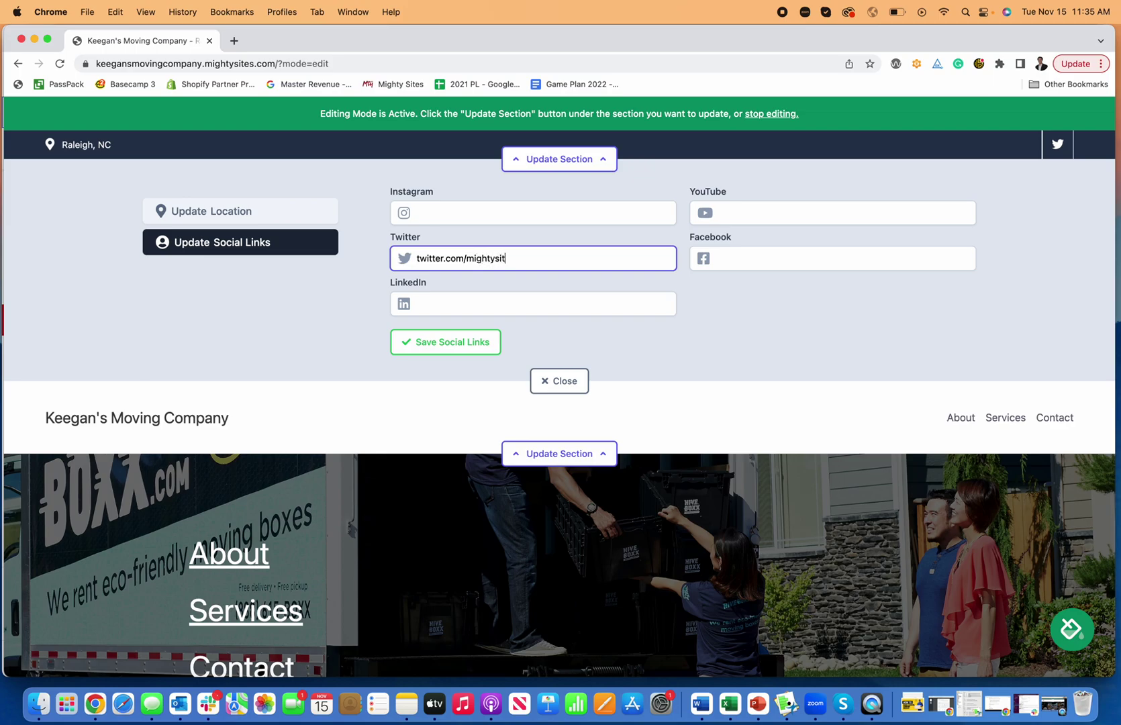
pyautogui.click(485, 345)
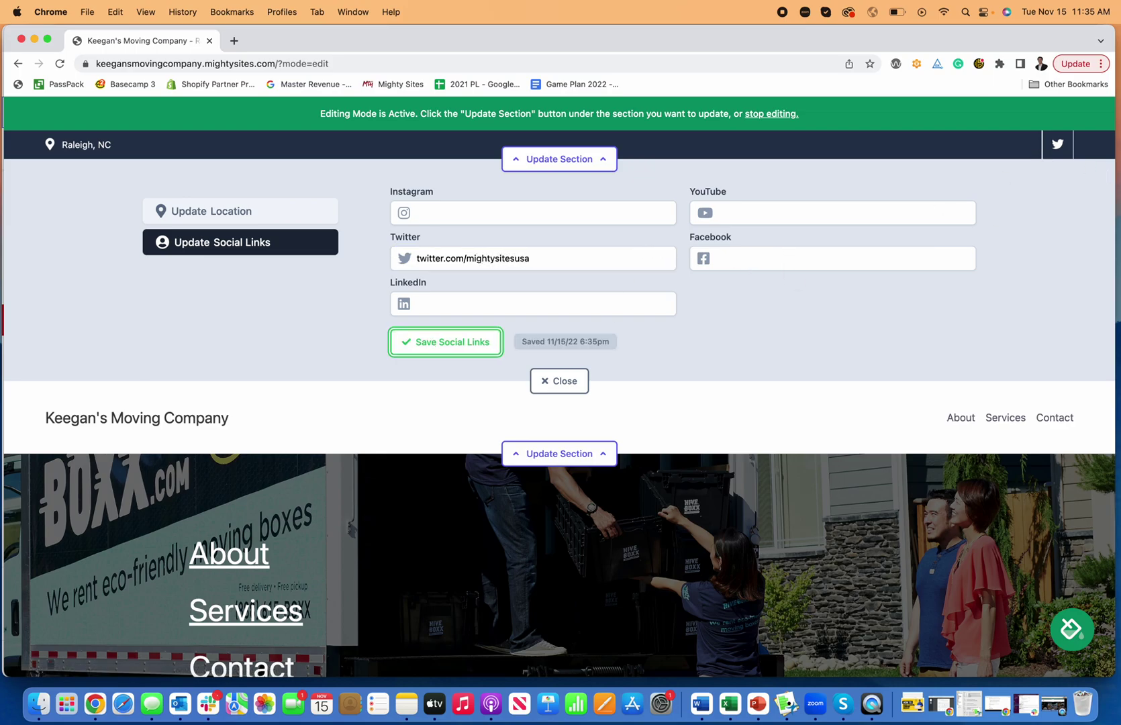
pyautogui.click(786, 256)
pyautogui.write('facebook.com/')
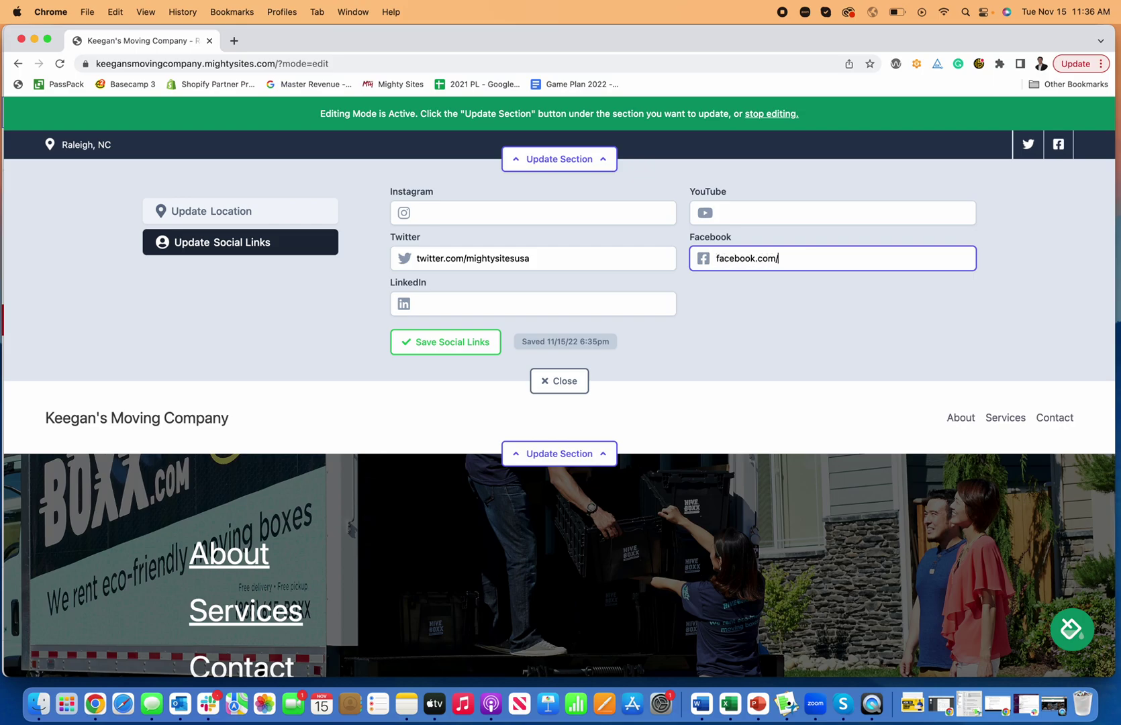
pyautogui.write('mightysites')
pyautogui.click(489, 346)
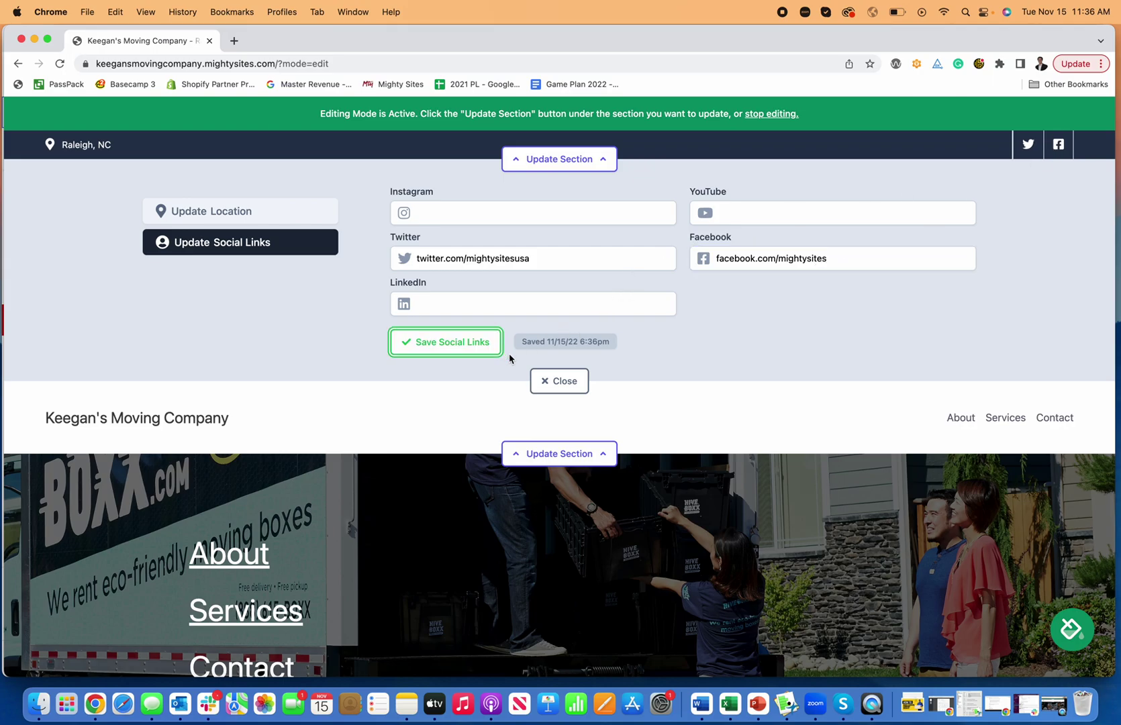
pyautogui.click(547, 378)
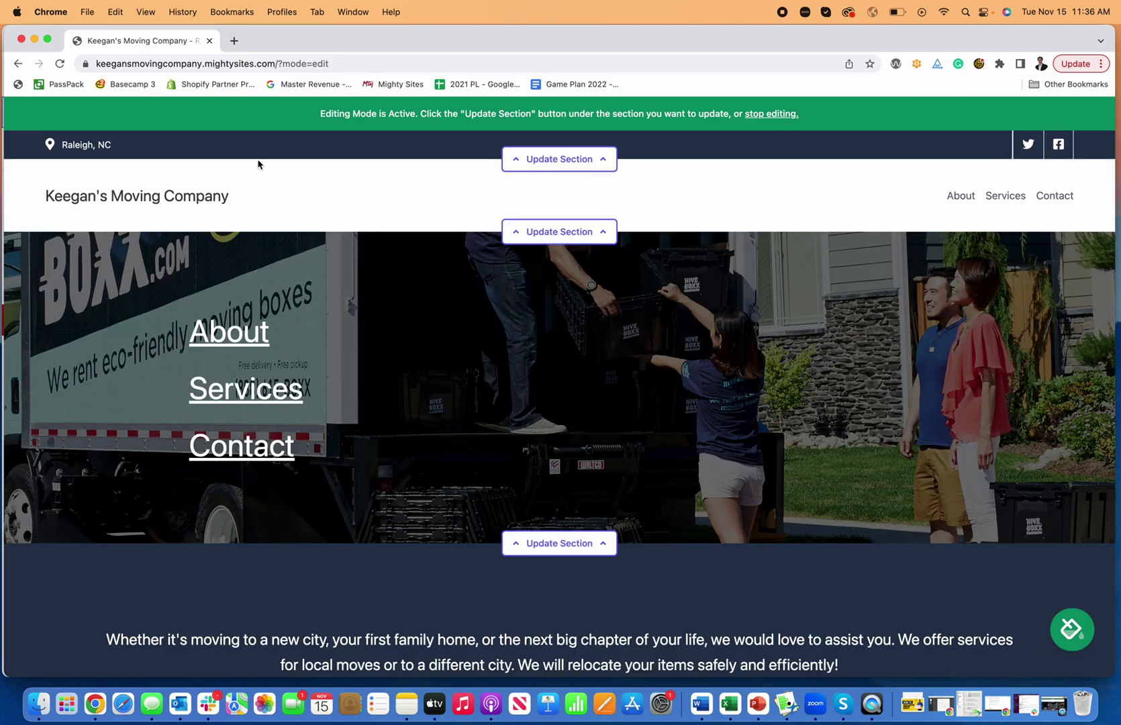
# Enter the business phone number in the location details and save them.
pyautogui.click(597, 159)
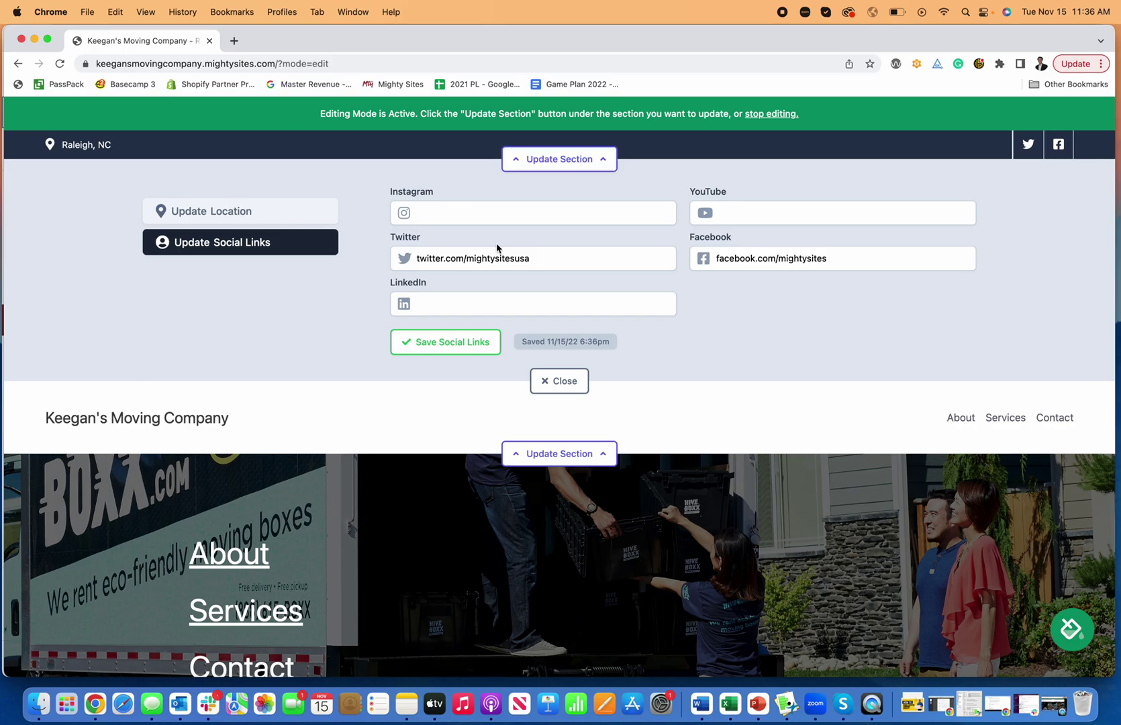
pyautogui.click(261, 216)
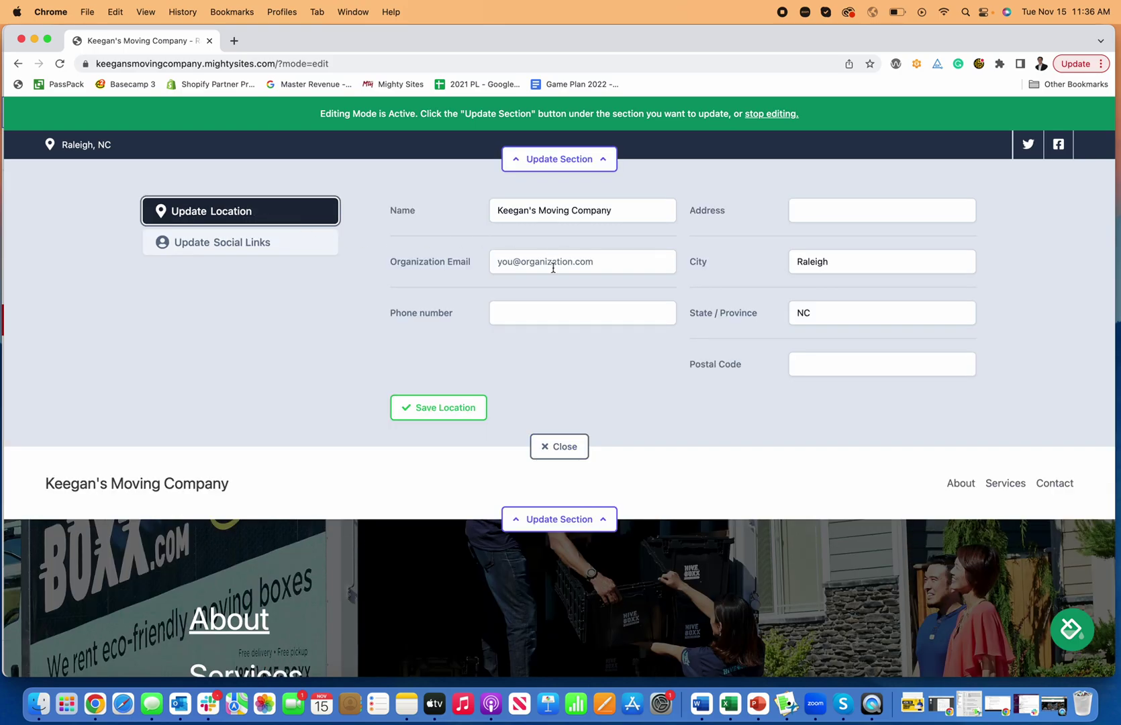
pyautogui.click(541, 308)
pyautogui.write('77')
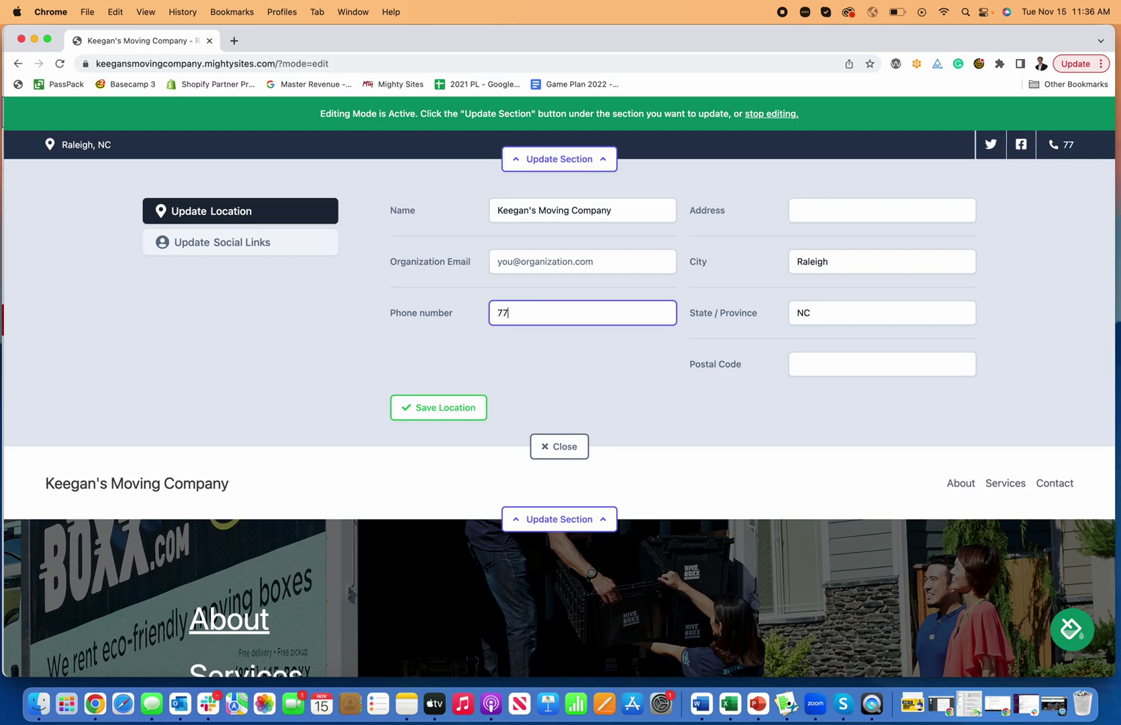
pyautogui.write('7-777-7777')
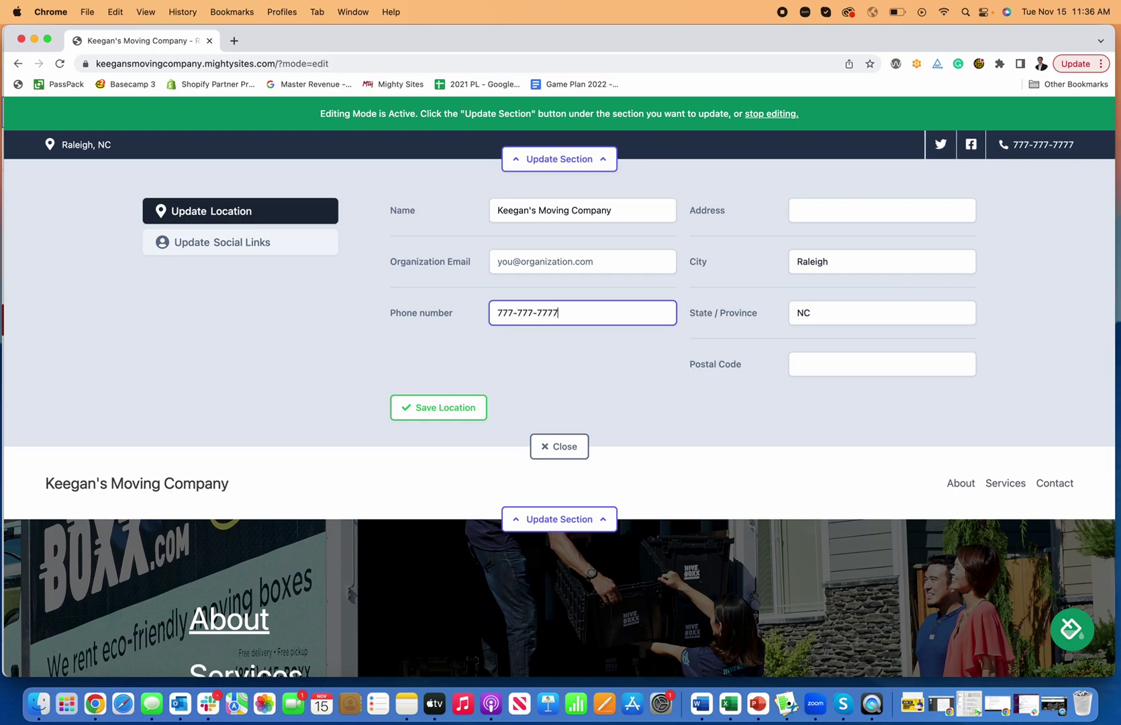
pyautogui.click(426, 408)
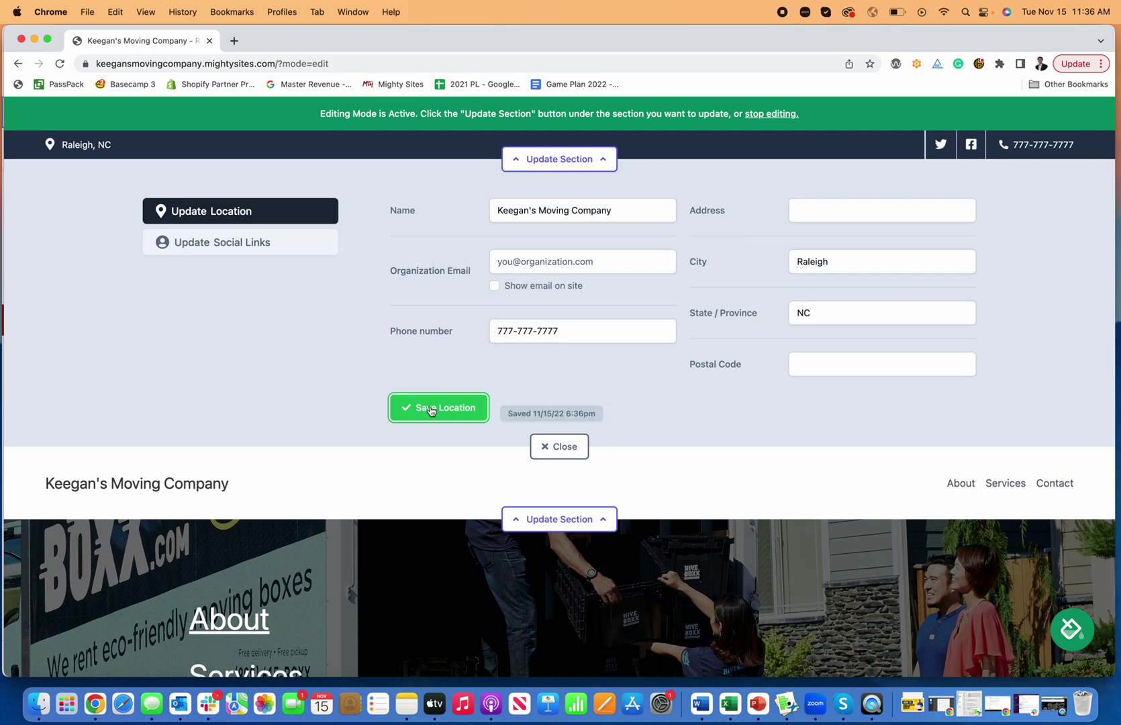
pyautogui.click(560, 446)
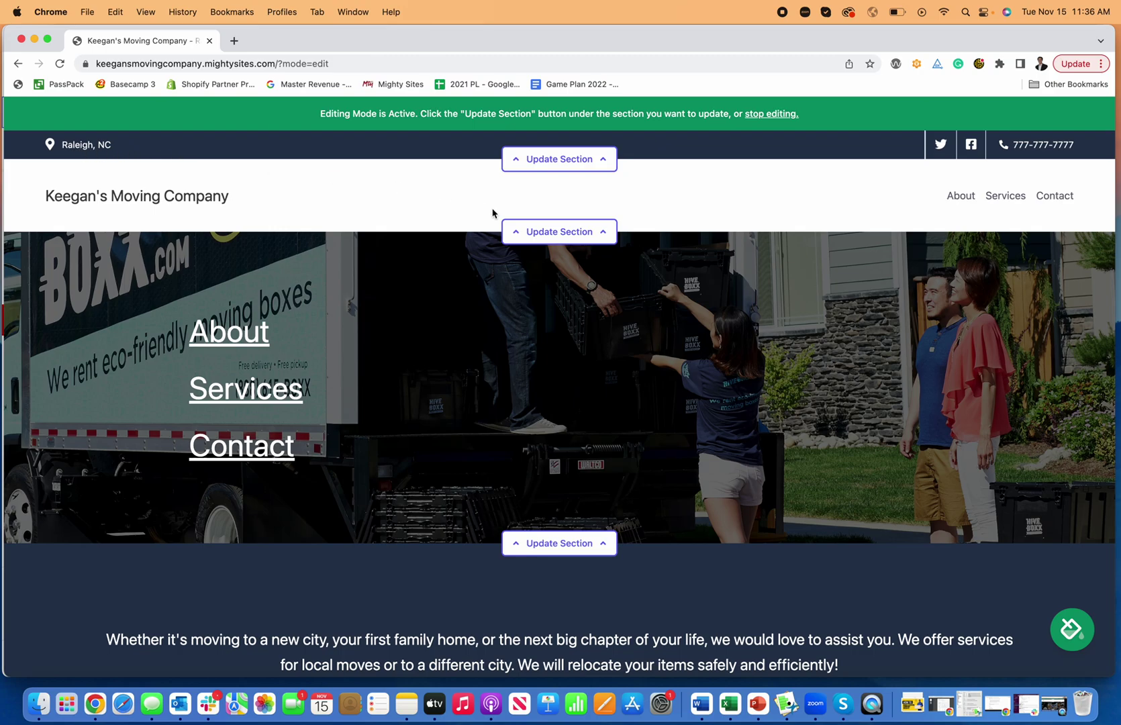
# Start a header logo upload and search the computer's files for 'logo'.
pyautogui.click(554, 242)
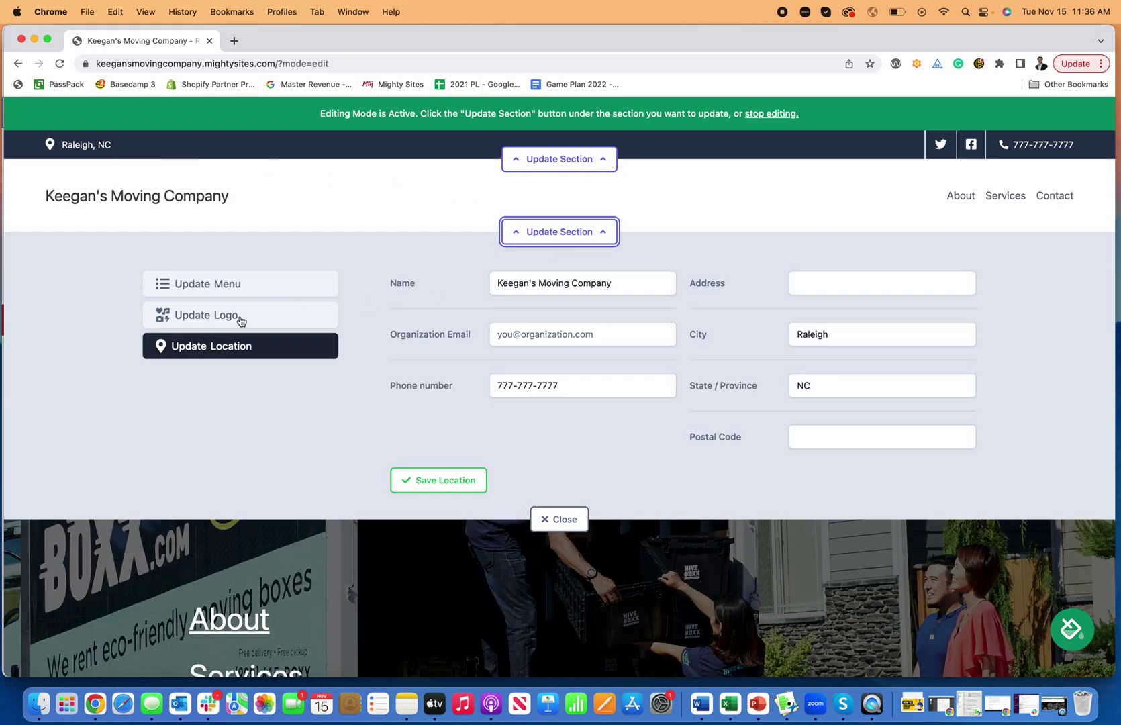
pyautogui.click(241, 321)
pyautogui.click(492, 309)
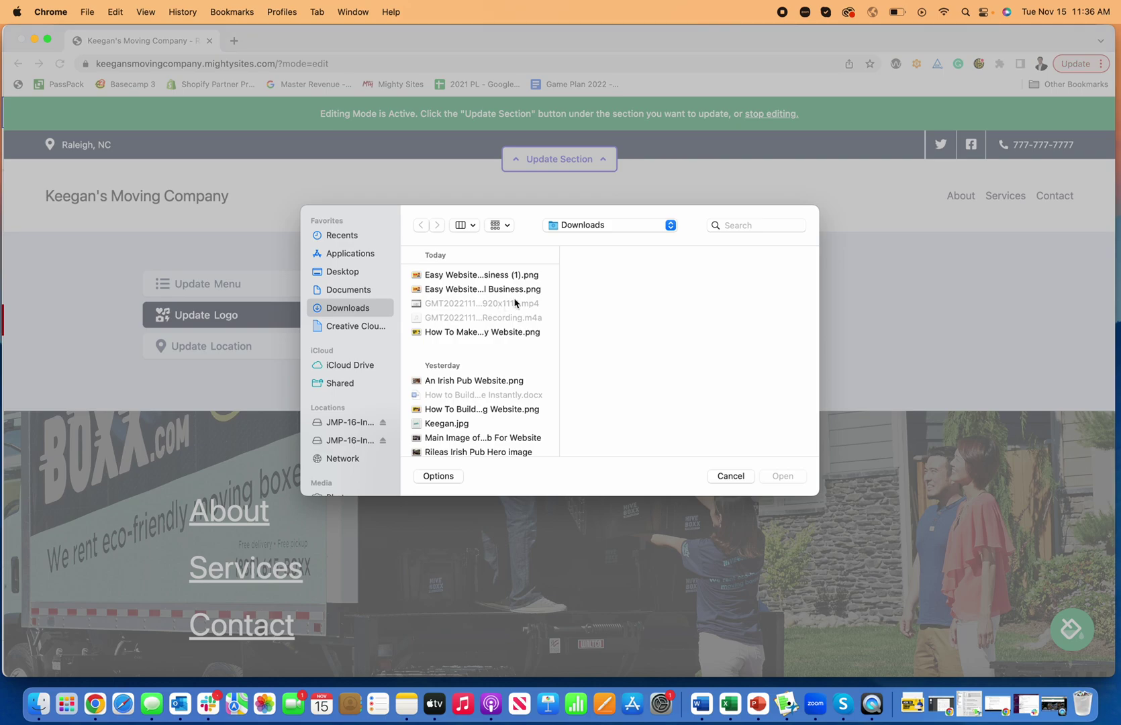
pyautogui.scroll(-3, 499, 386)
pyautogui.scroll(3, 514, 372)
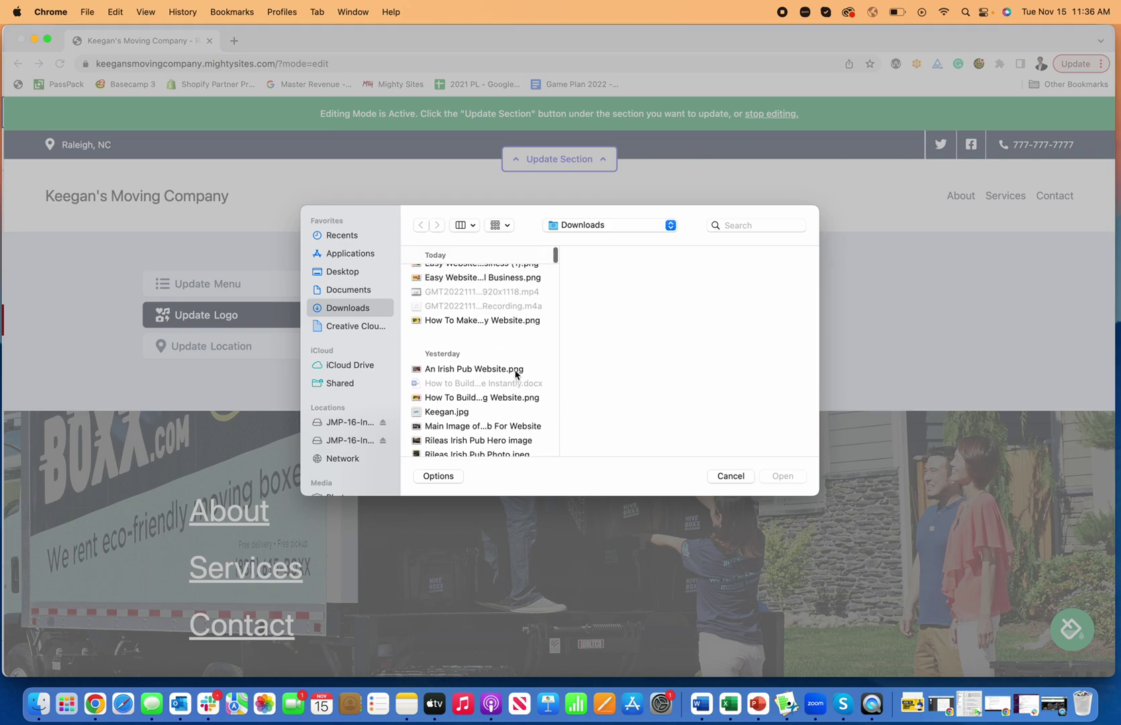
pyautogui.click(749, 226)
pyautogui.write('logo')
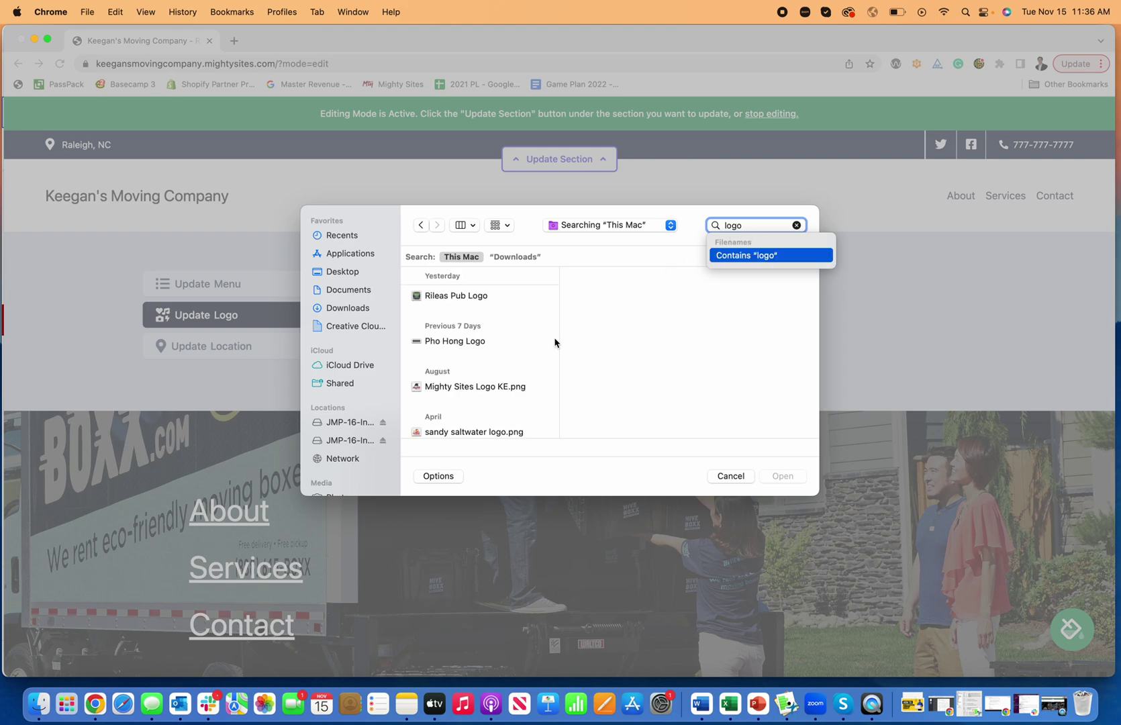
# Upload Mighty Sites Logo YouTube.png and save it as the header logo.
pyautogui.scroll(-3, 528, 371)
pyautogui.scroll(-5, 528, 370)
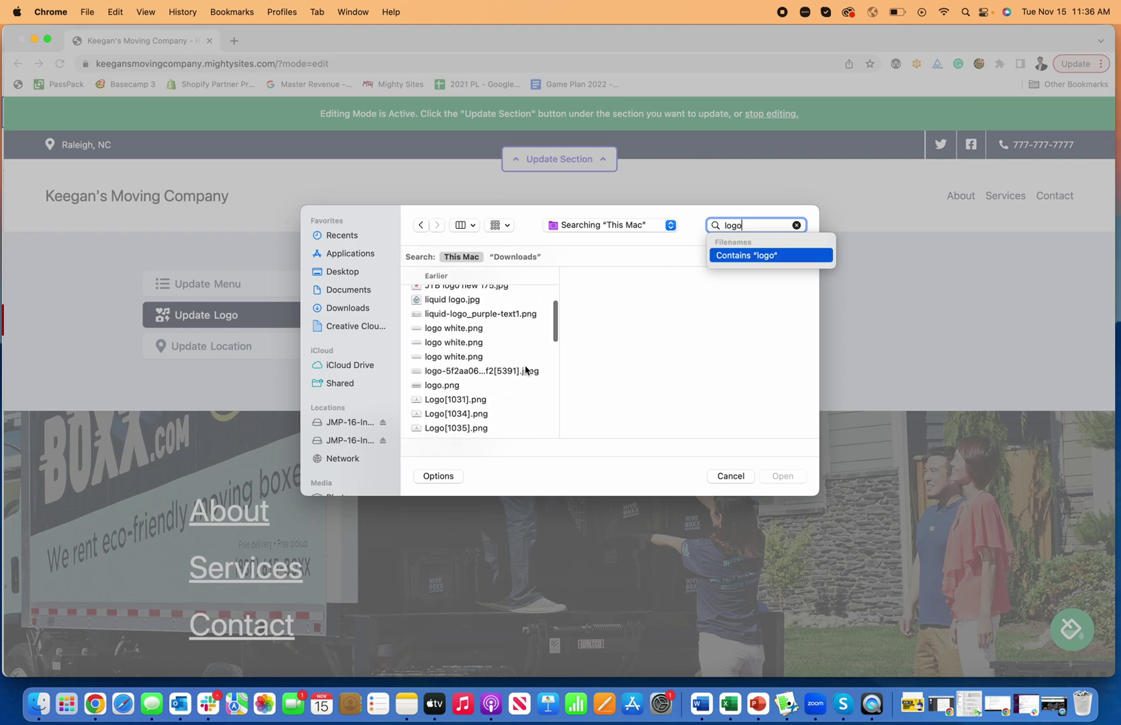
pyautogui.scroll(-6, 527, 370)
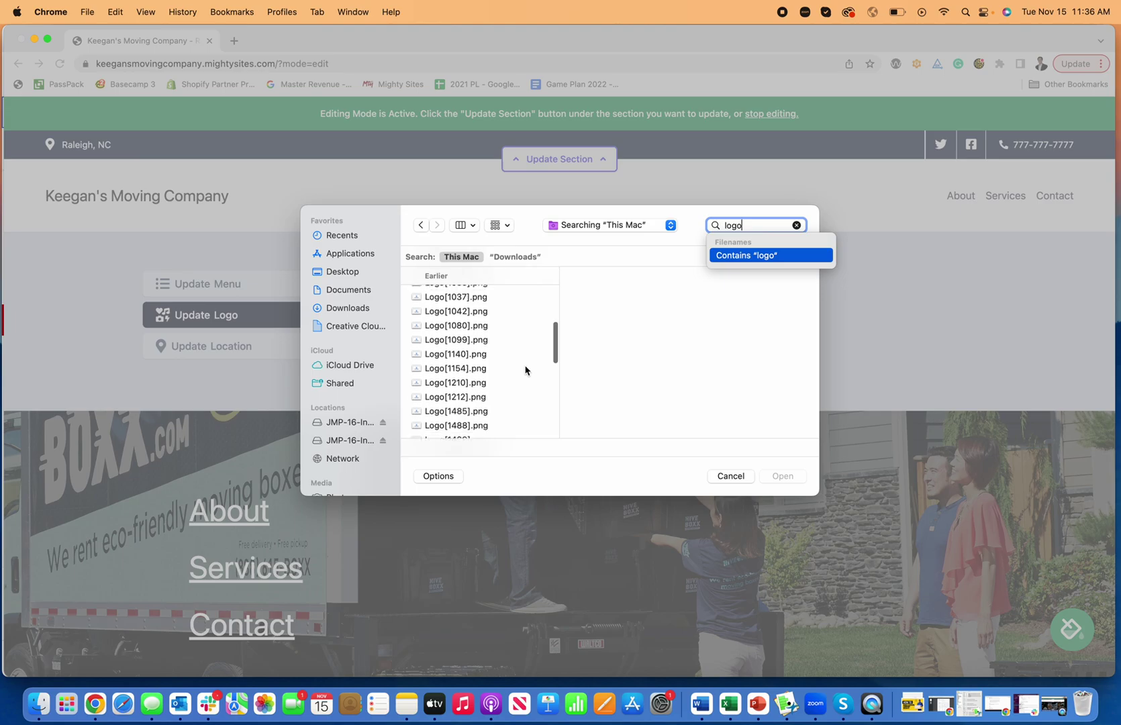
pyautogui.scroll(-5, 526, 371)
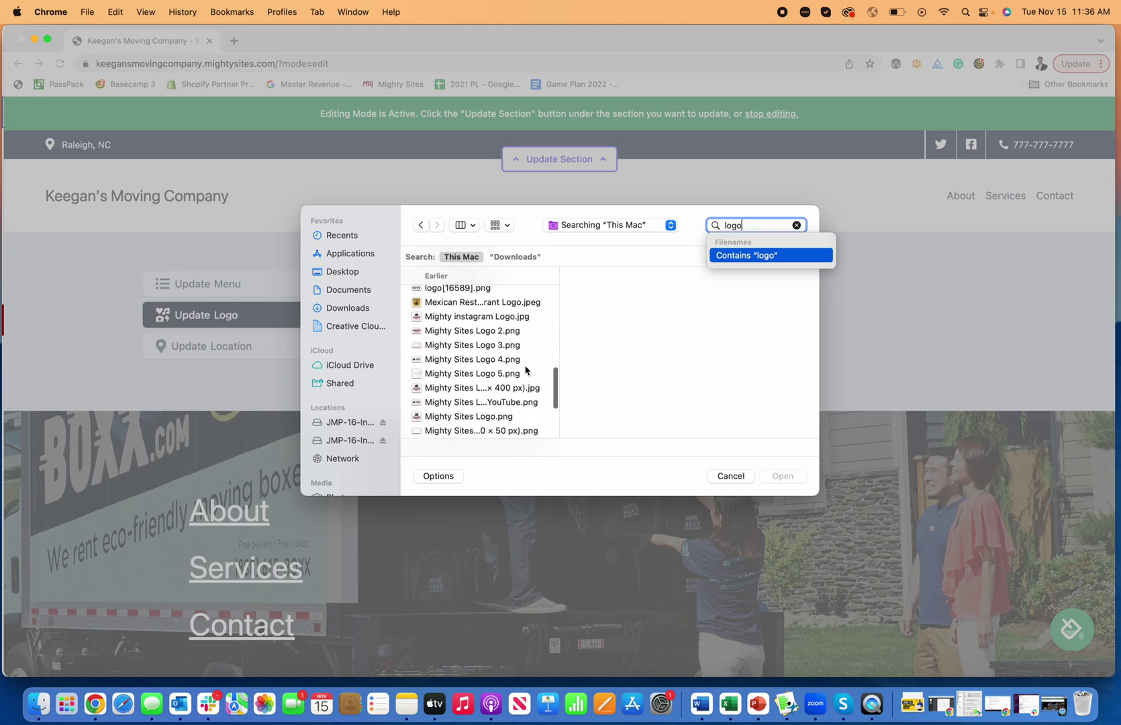
pyautogui.click(466, 403)
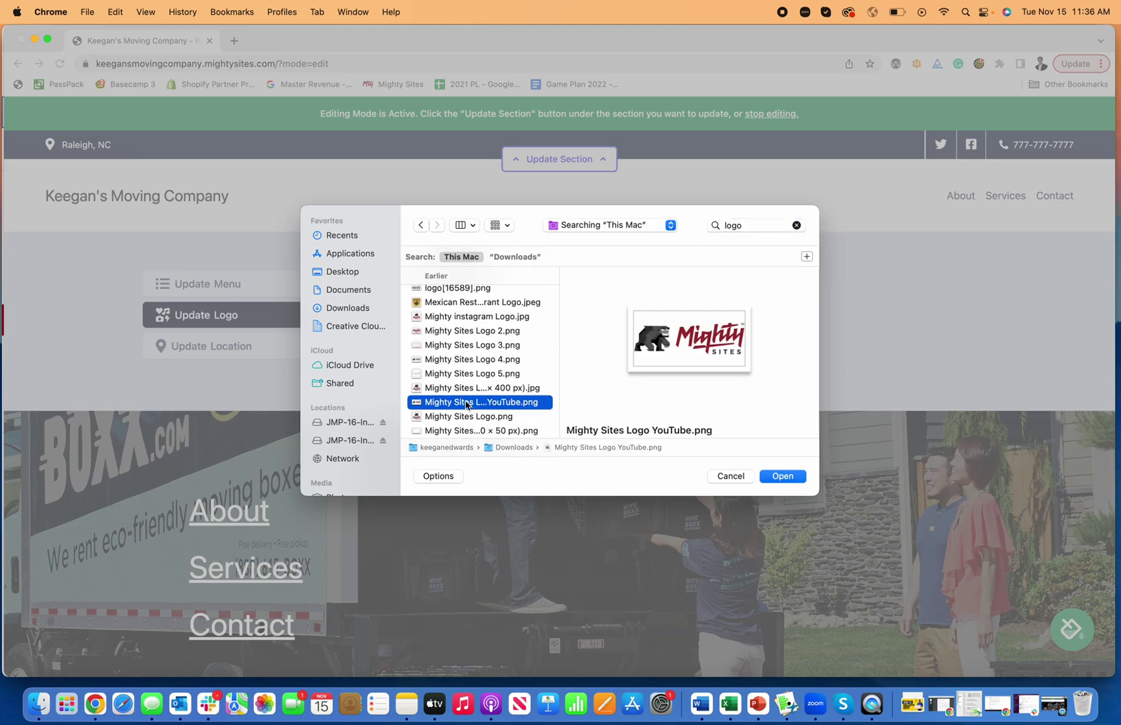
pyautogui.click(783, 476)
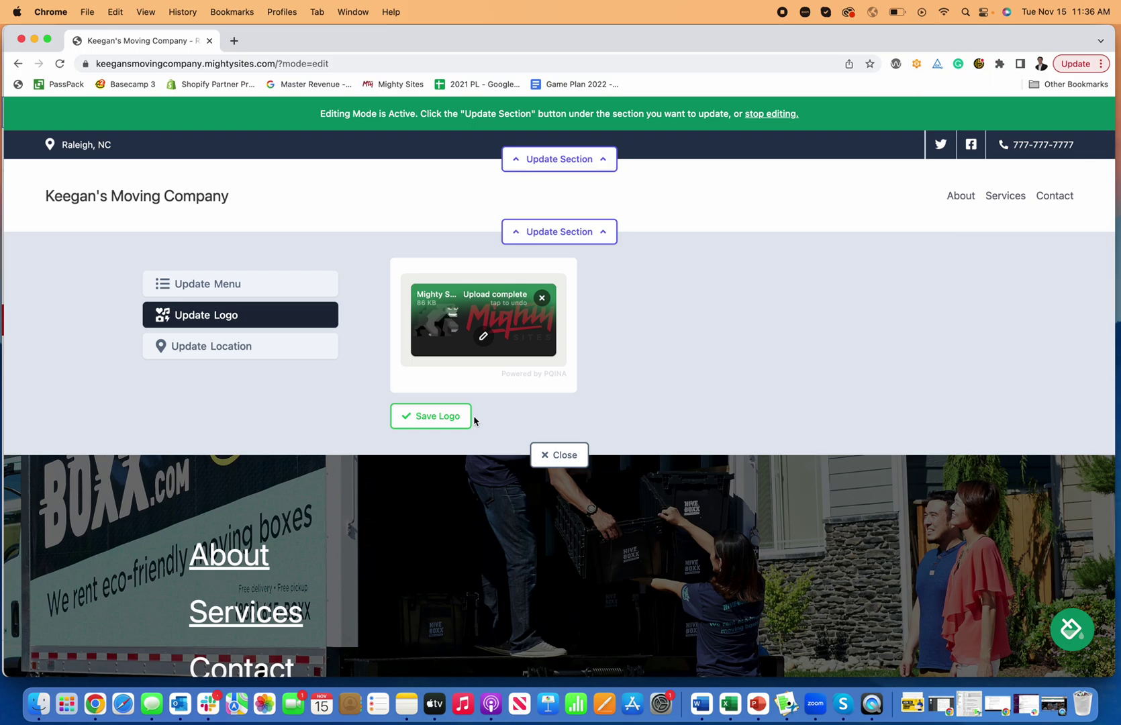
pyautogui.click(453, 418)
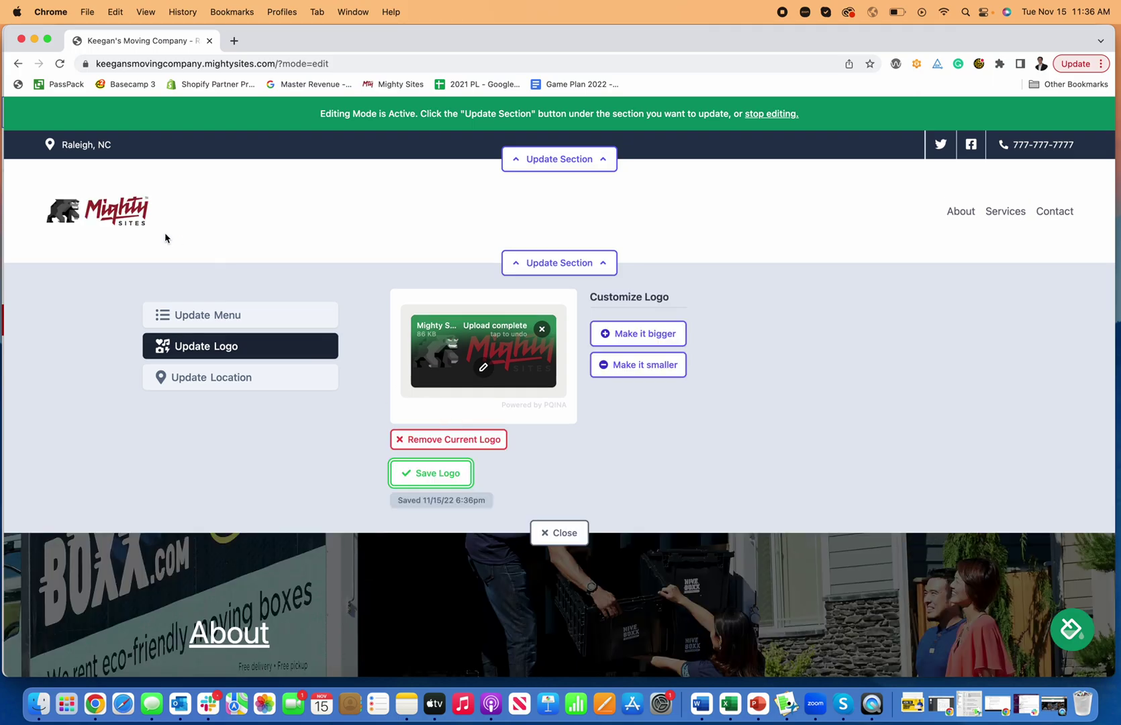
# Adjust the header logo to one step bigger and save the size.
pyautogui.click(615, 324)
pyautogui.click(641, 344)
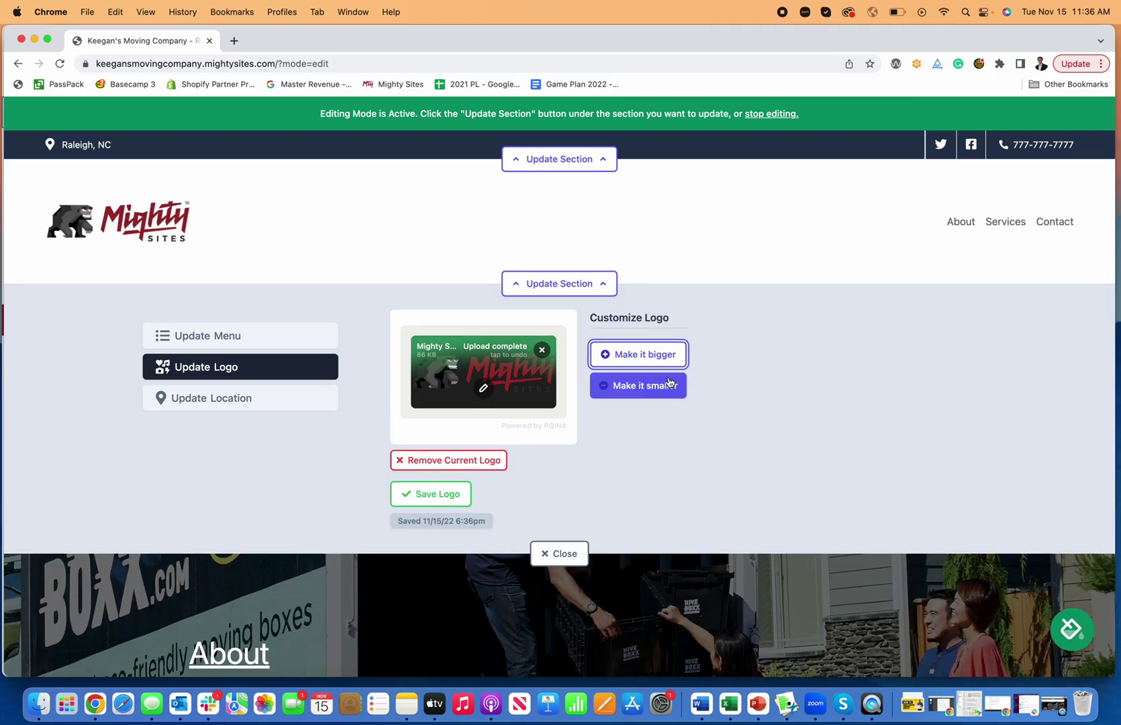
pyautogui.click(669, 384)
pyautogui.click(668, 385)
pyautogui.click(660, 344)
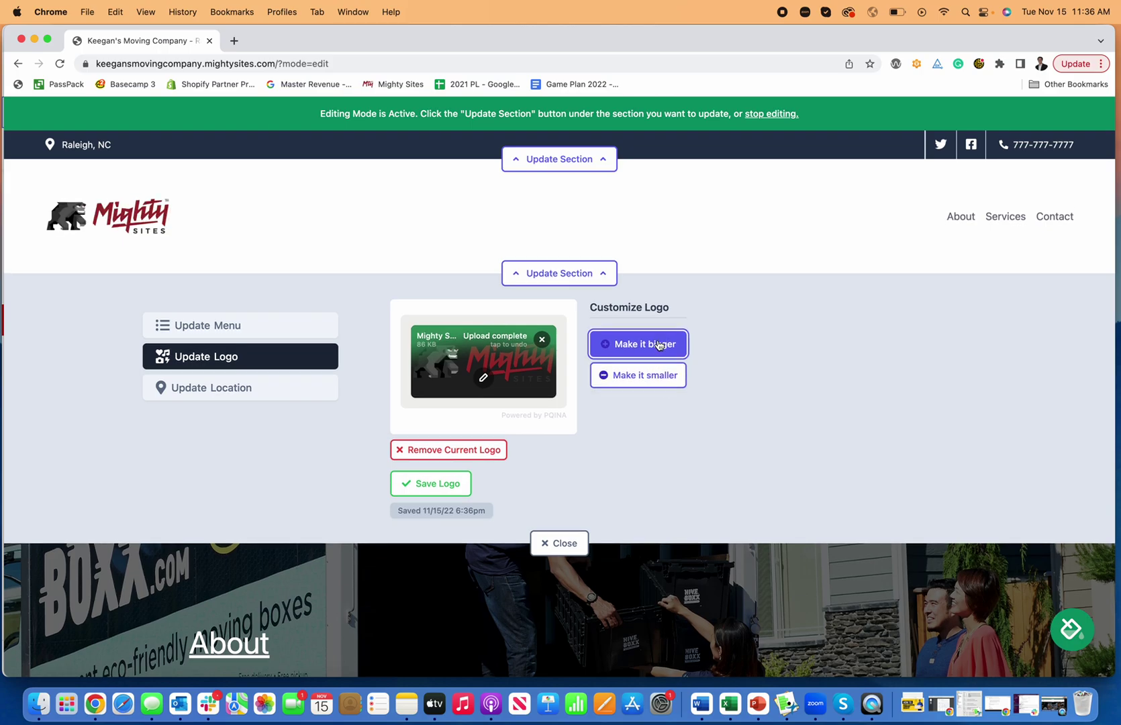
pyautogui.click(463, 484)
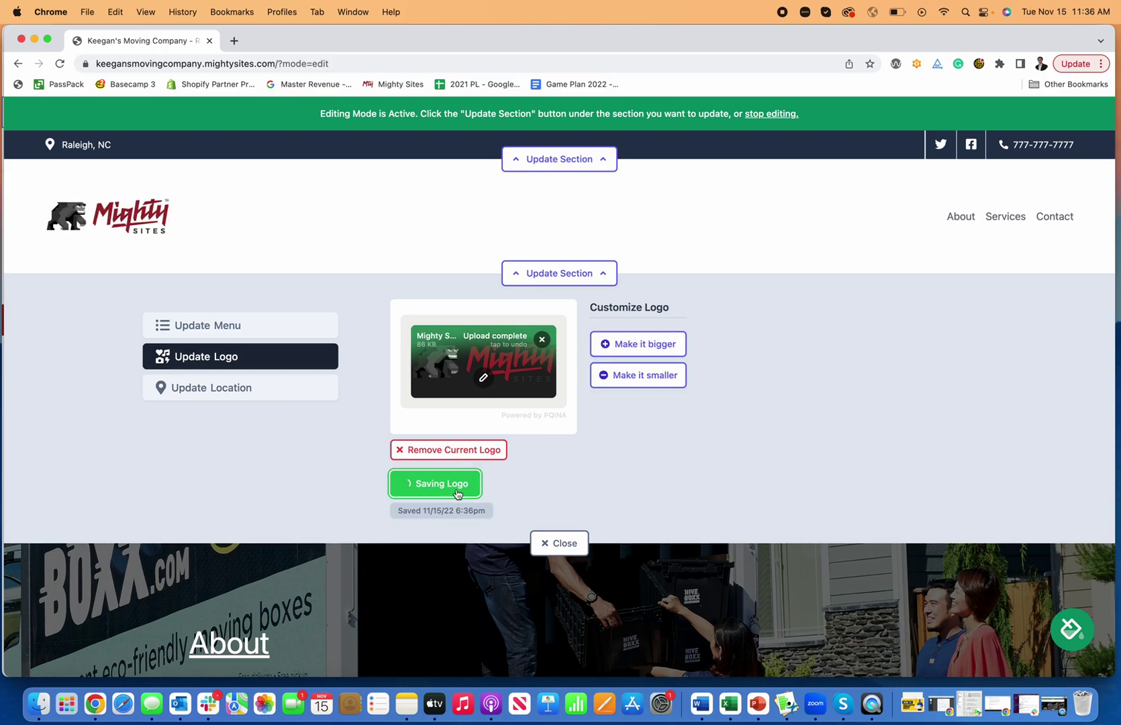
pyautogui.click(578, 543)
pyautogui.scroll(-3, 707, 417)
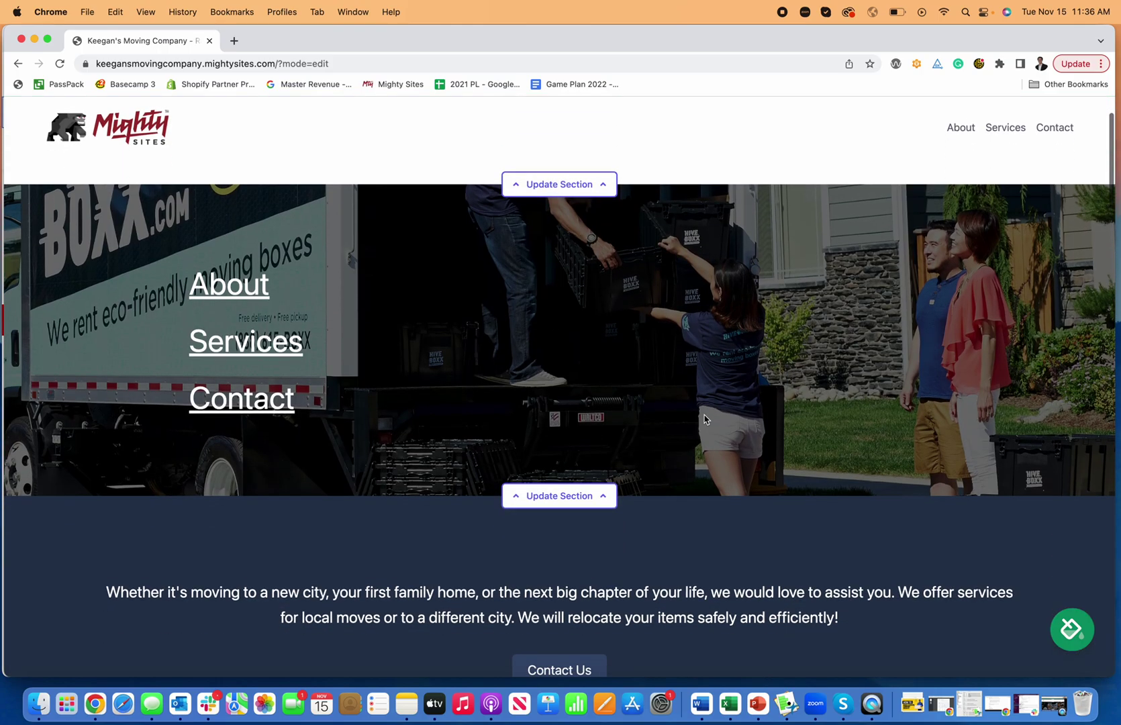
pyautogui.click(573, 495)
pyautogui.scroll(-5, 574, 470)
pyautogui.scroll(1, 573, 474)
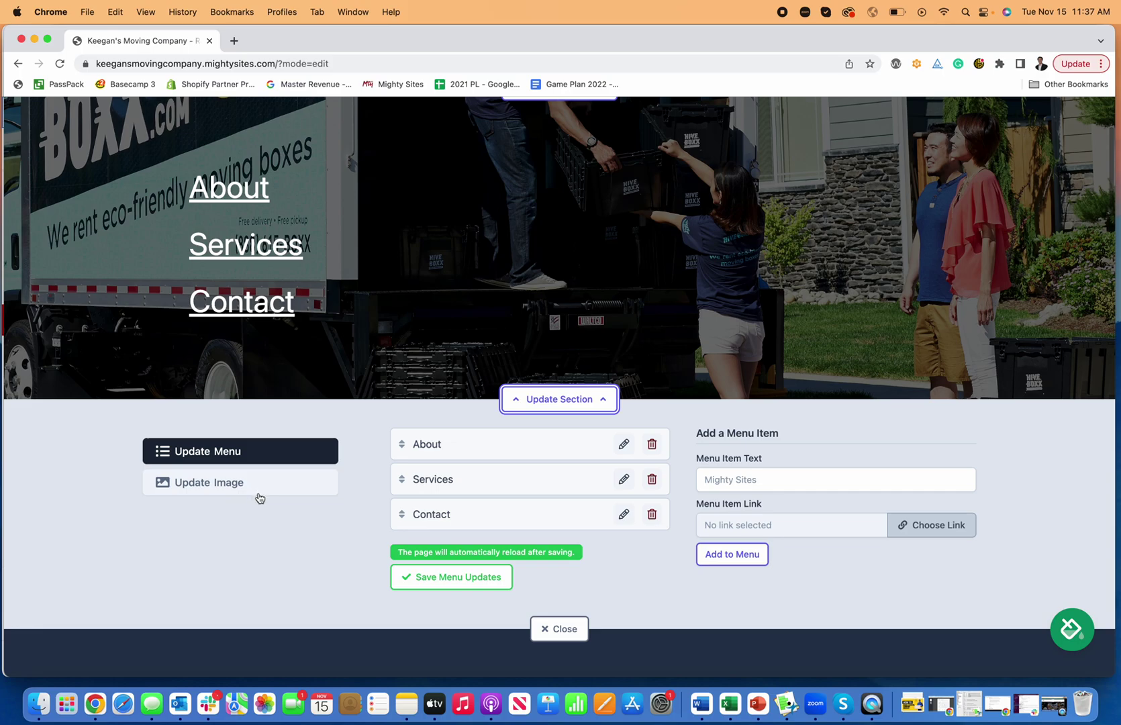
pyautogui.click(274, 490)
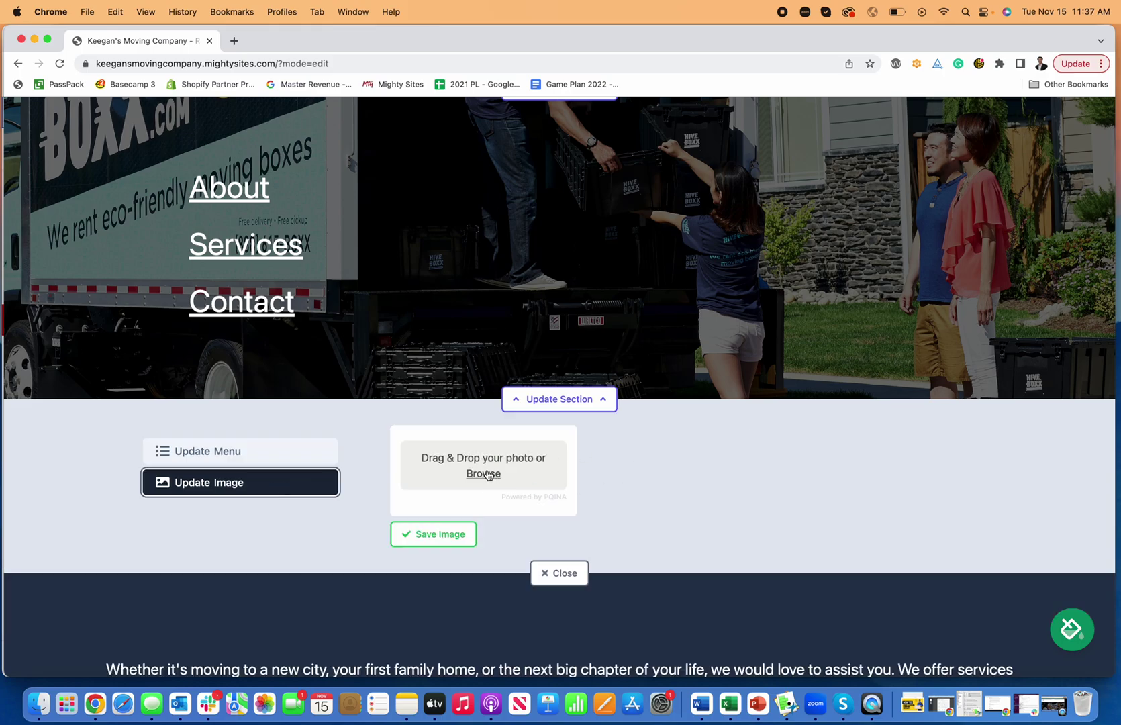
pyautogui.scroll(2, 507, 476)
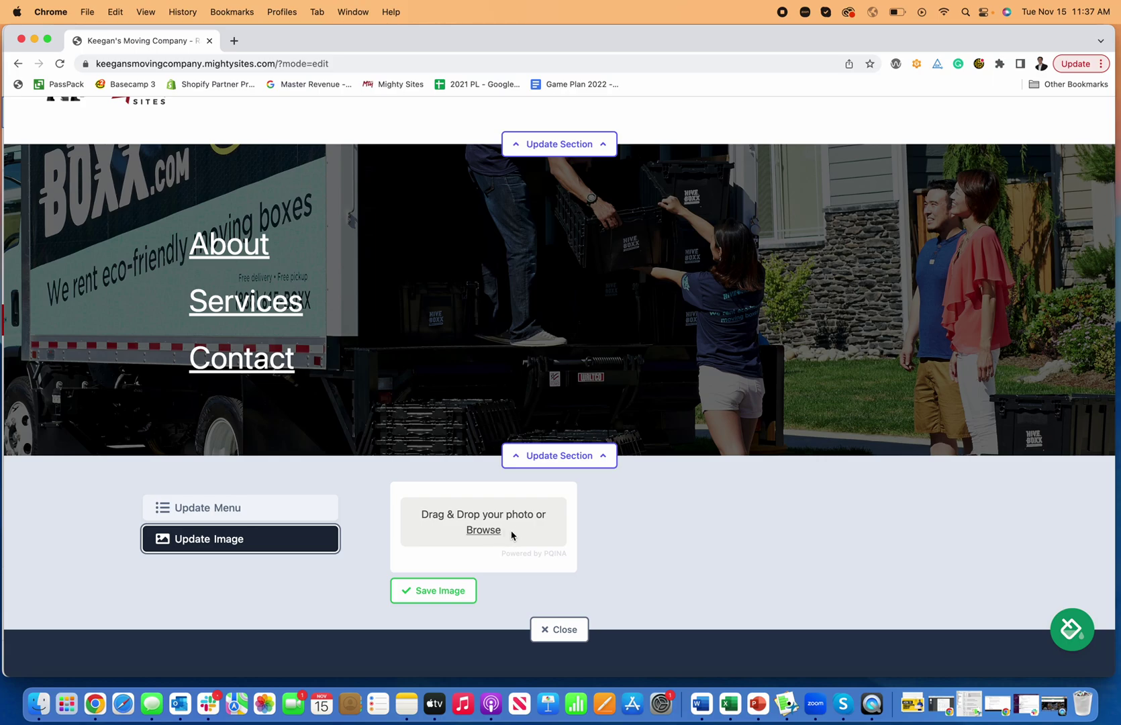
pyautogui.scroll(1, 511, 535)
pyautogui.scroll(-1, 512, 535)
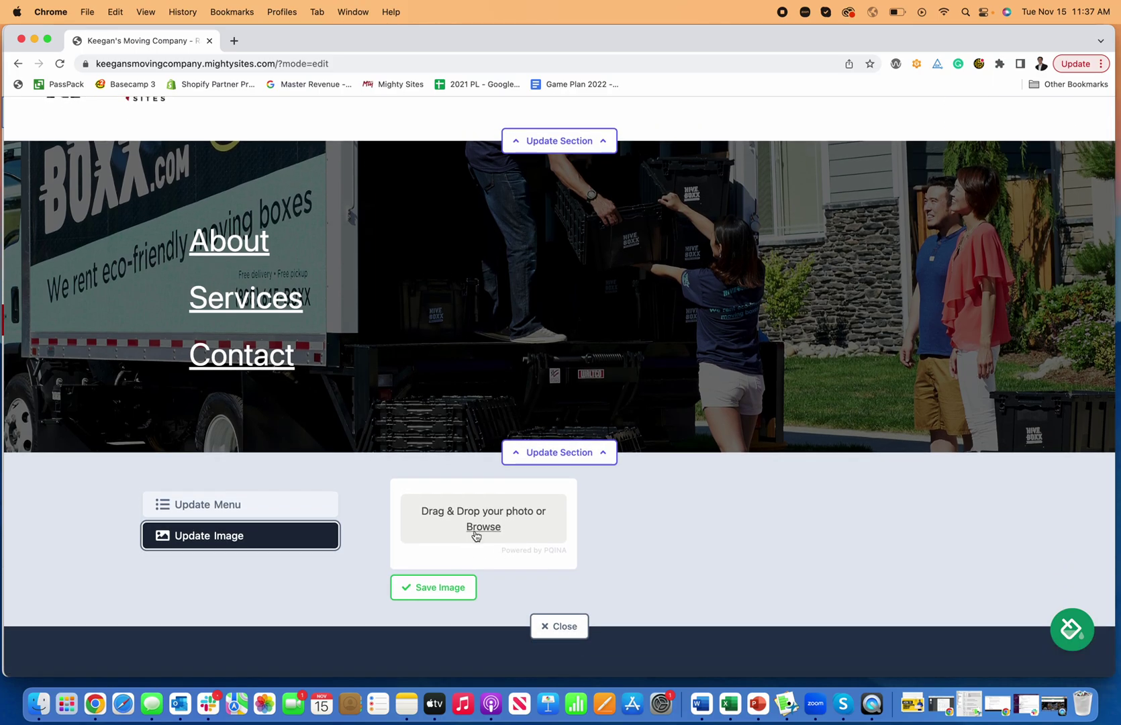
pyautogui.click(264, 506)
pyautogui.scroll(4, 414, 502)
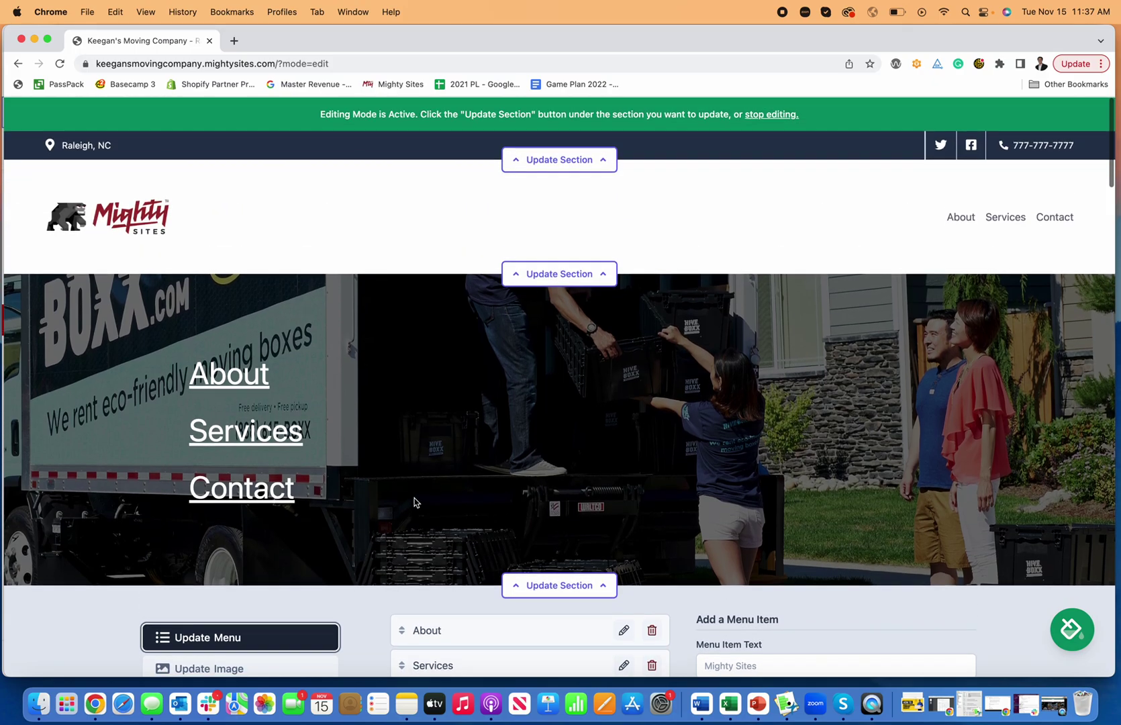
pyautogui.scroll(-1, 613, 451)
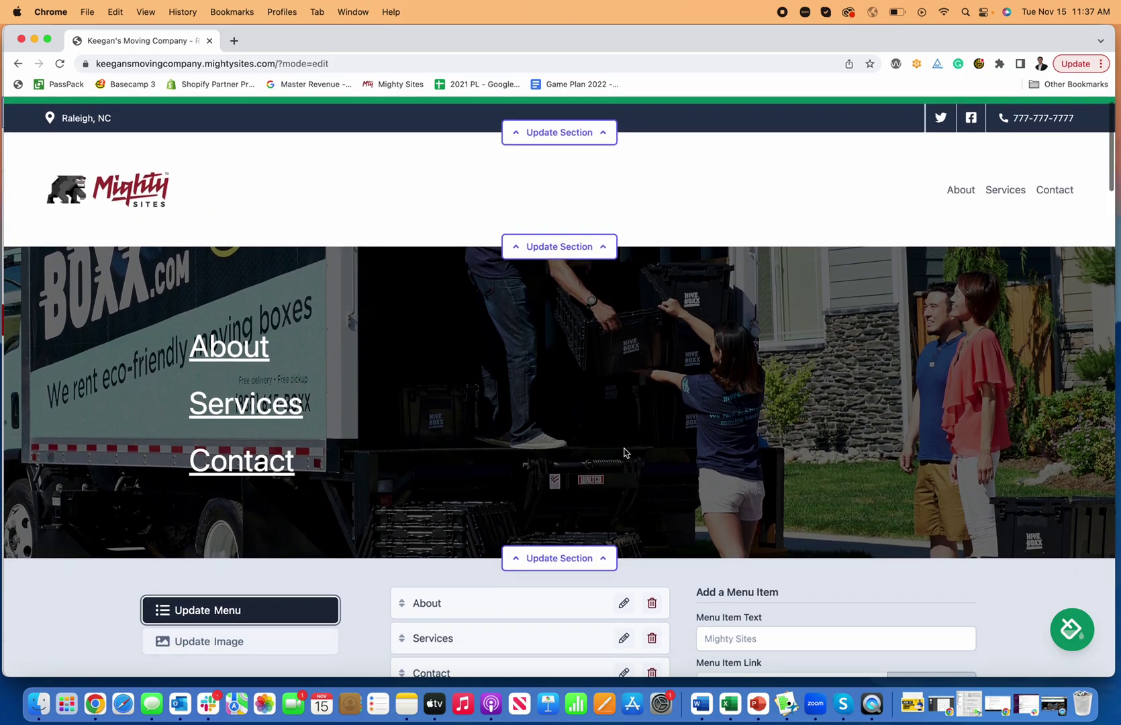
pyautogui.scroll(-4, 624, 453)
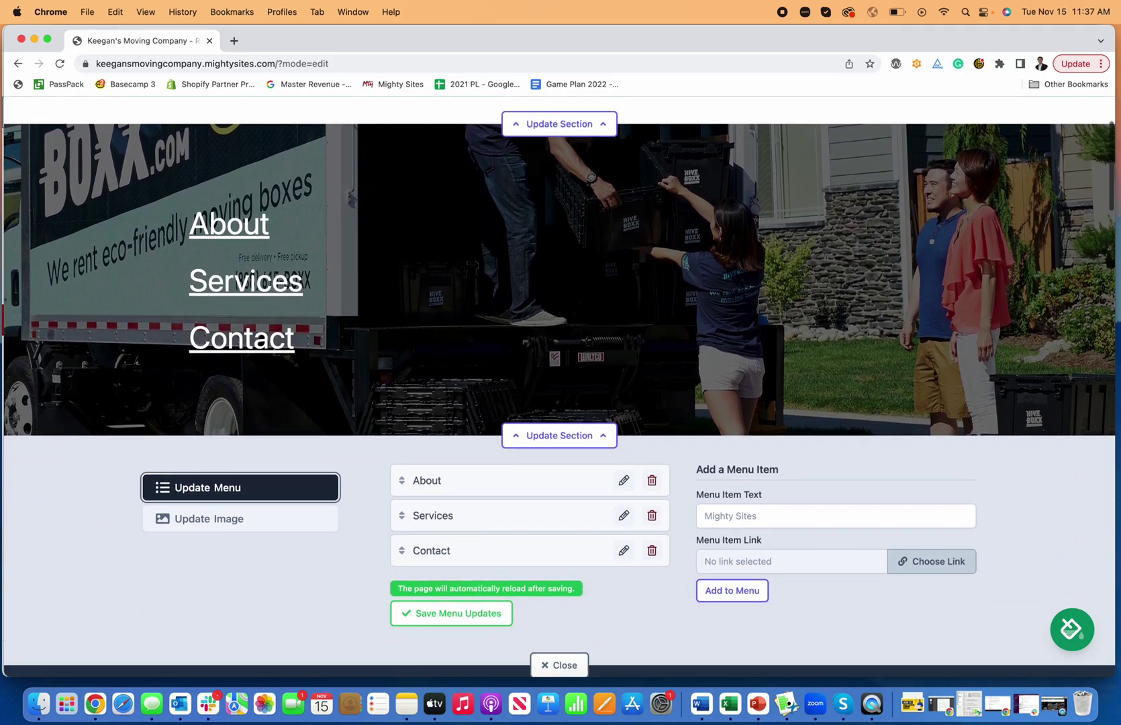
pyautogui.scroll(-4, 578, 537)
pyautogui.click(577, 547)
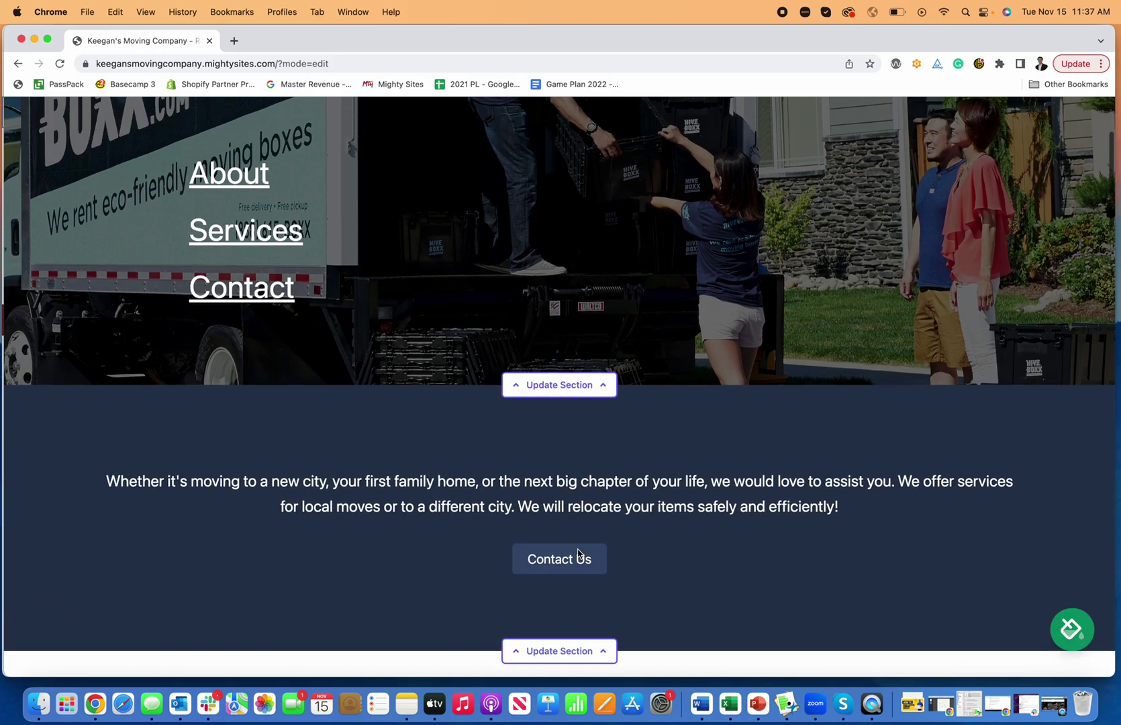
# Link the Contact Us button to Click to Call the business phone number.
pyautogui.scroll(-3, 577, 554)
pyautogui.click(581, 570)
pyautogui.scroll(-4, 604, 564)
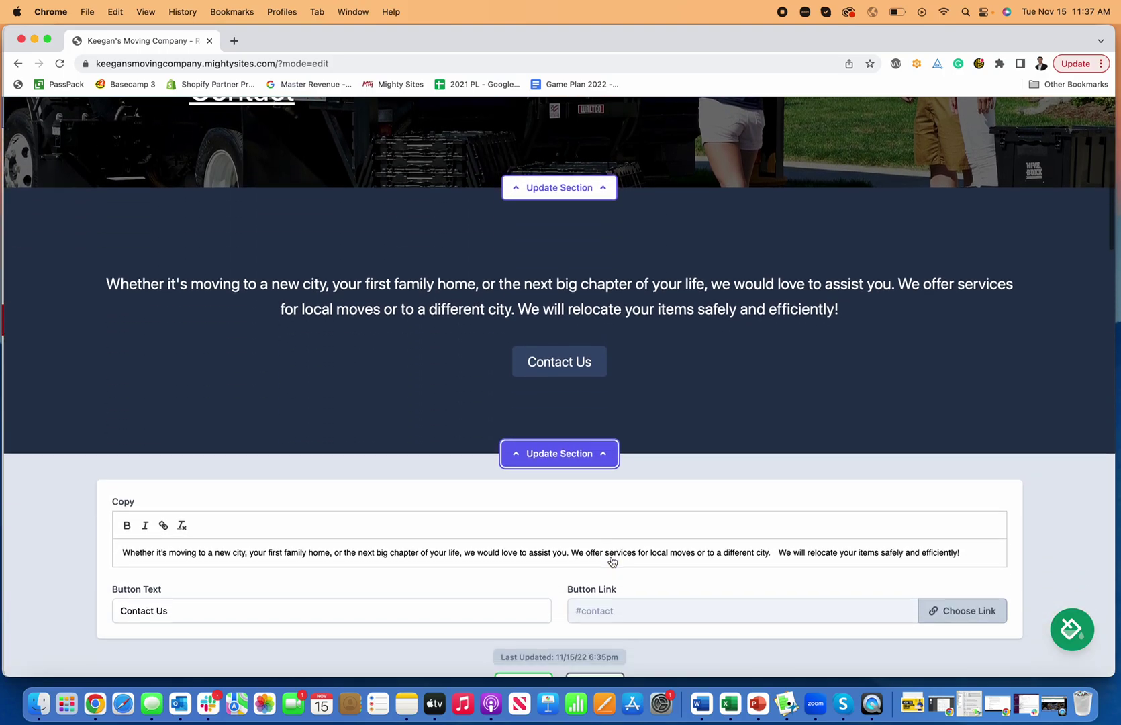
pyautogui.scroll(-3, 612, 561)
pyautogui.click(916, 464)
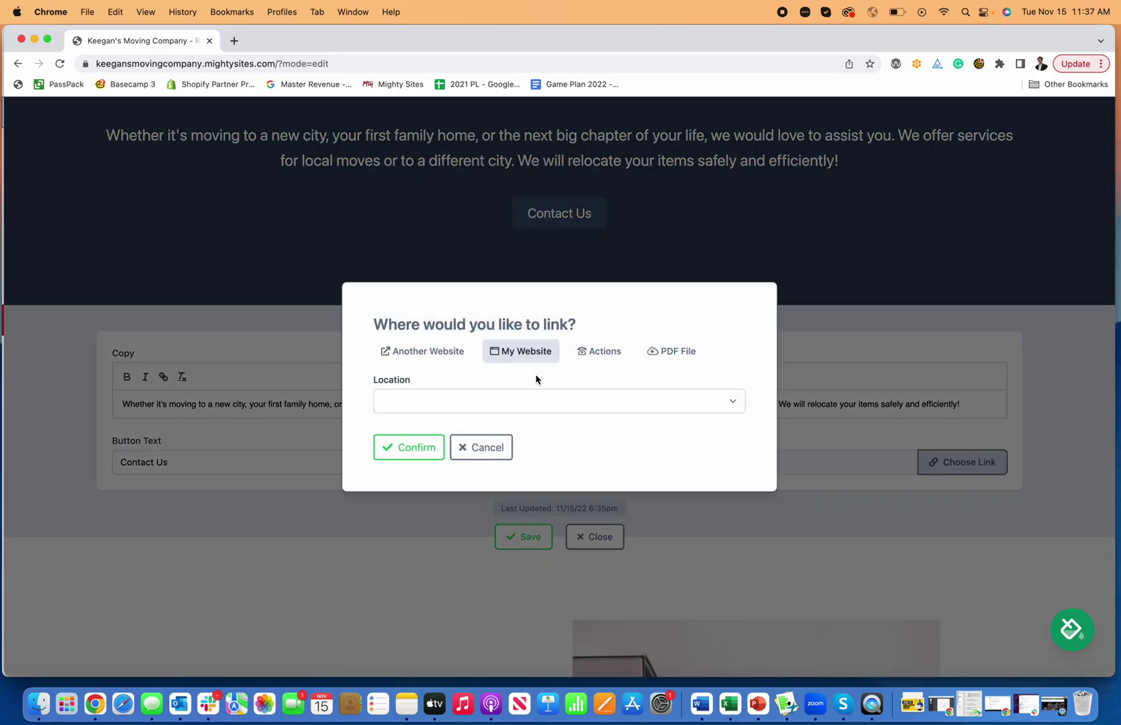
pyautogui.click(604, 357)
pyautogui.click(500, 350)
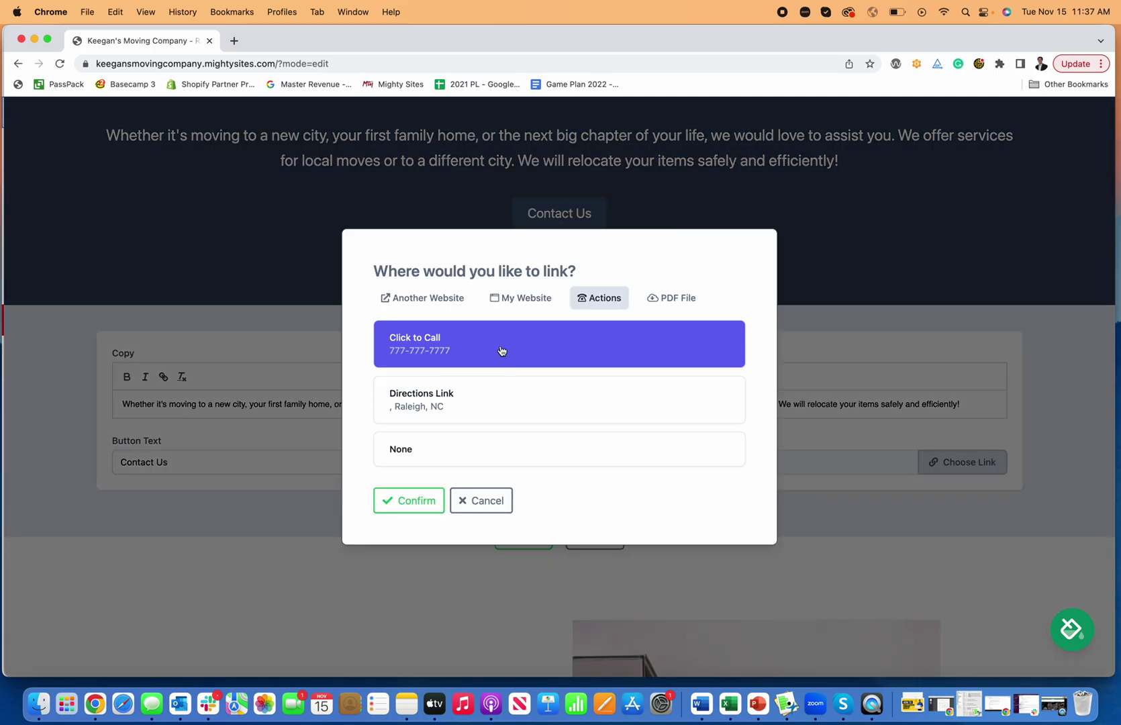
pyautogui.click(433, 501)
pyautogui.click(592, 535)
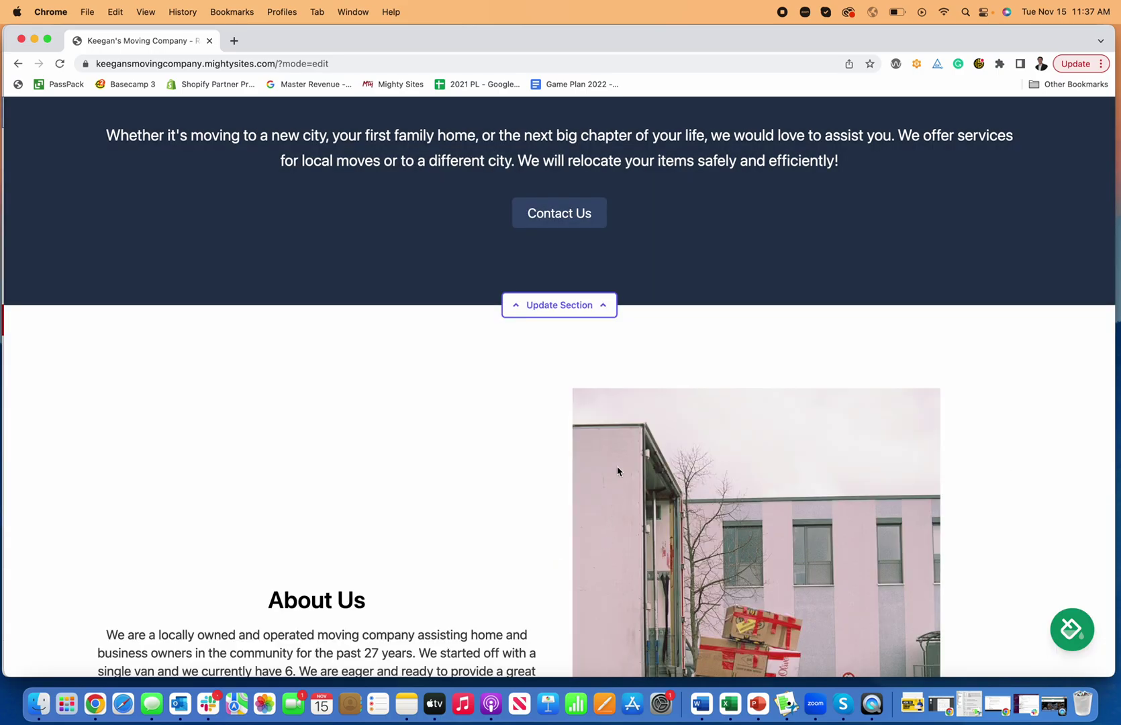
# Add a trial 'Customer testimonial' line to the section copy, delete it, and close.
pyautogui.scroll(5, 616, 470)
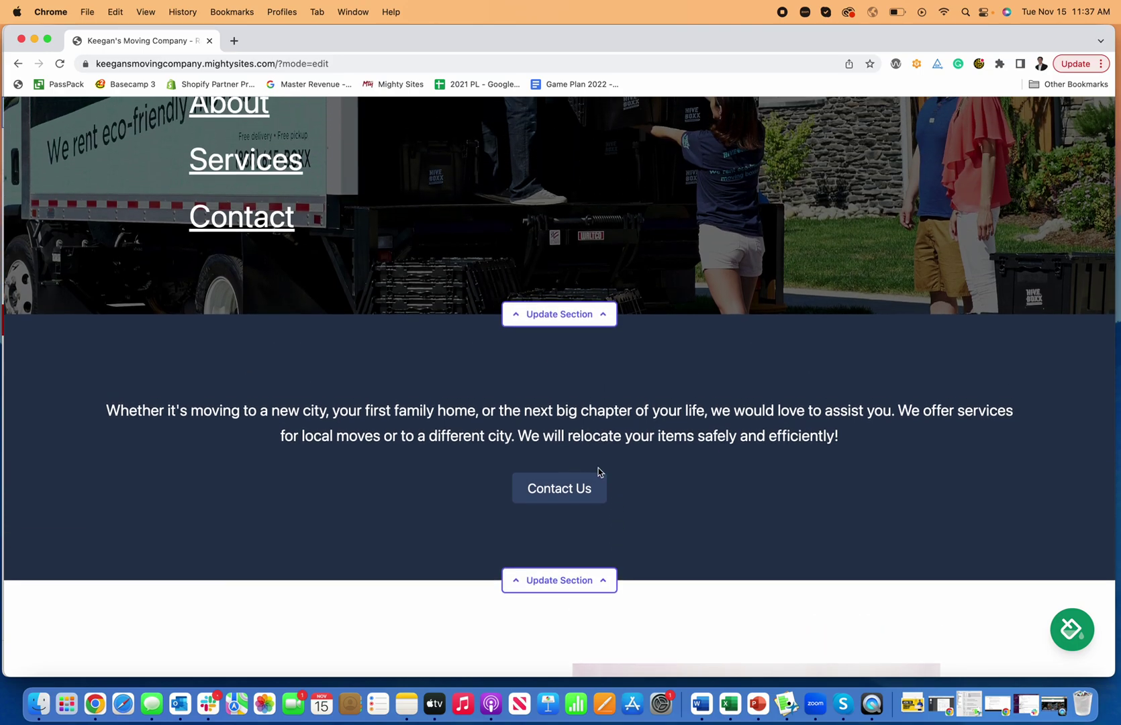
pyautogui.scroll(1, 601, 487)
pyautogui.scroll(-2, 601, 480)
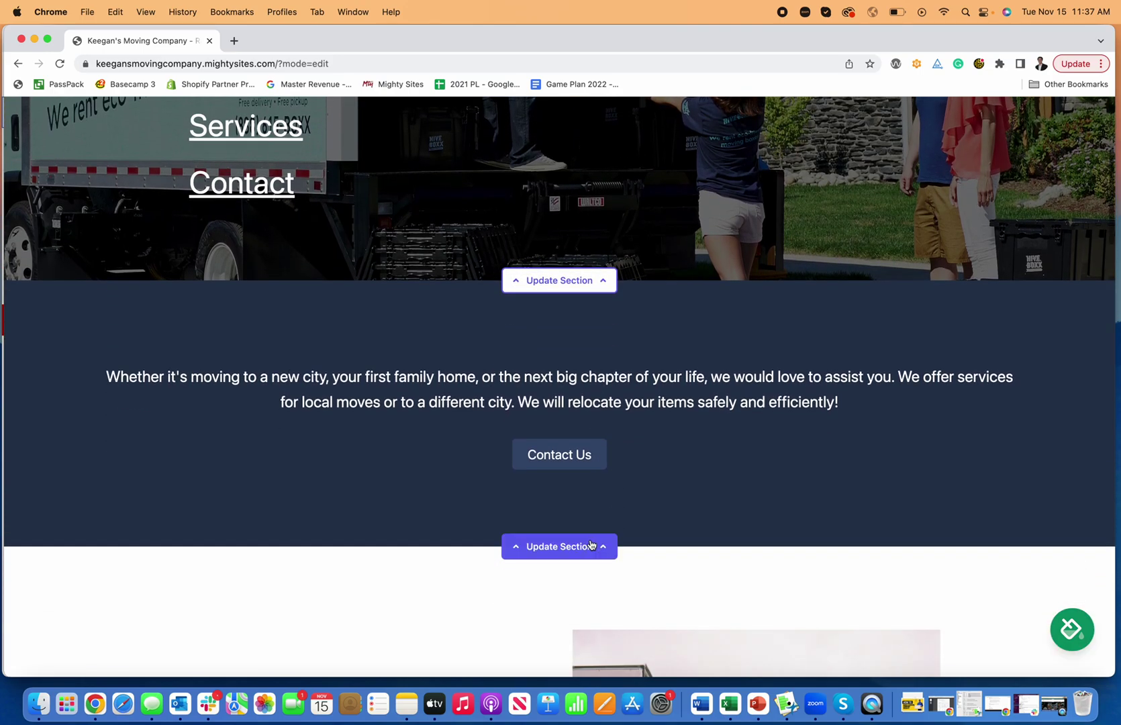
pyautogui.click(590, 545)
pyautogui.scroll(-3, 671, 503)
pyautogui.click(981, 458)
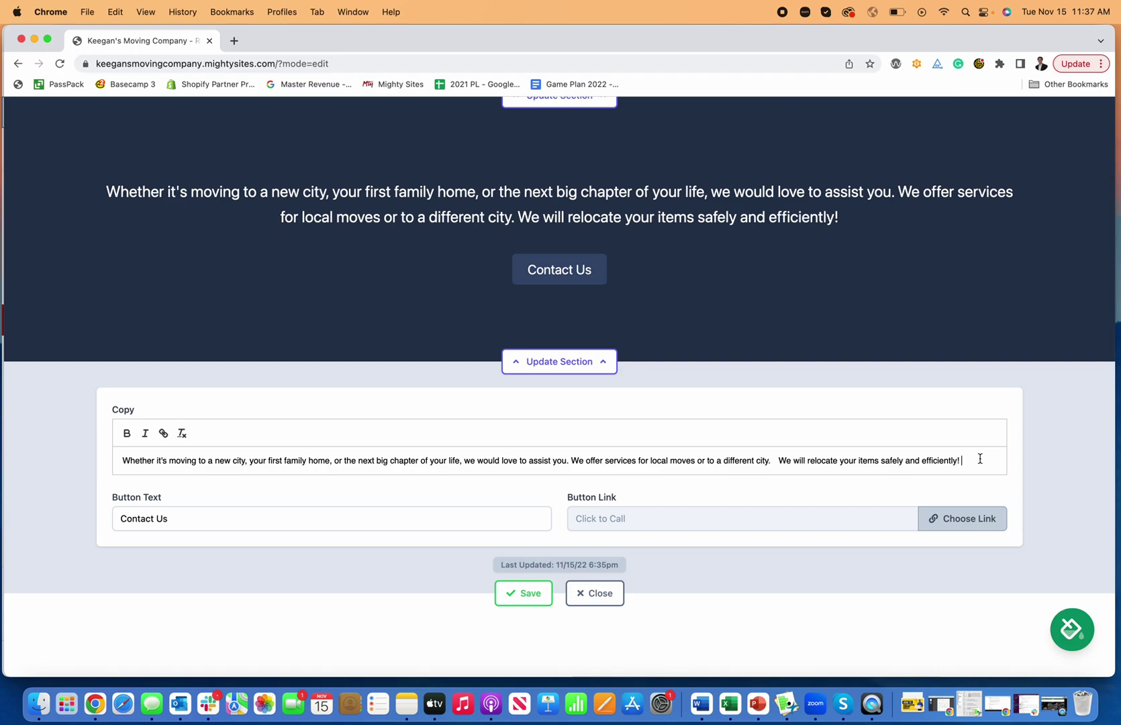
pyautogui.press('Return')
pyautogui.write('Custome')
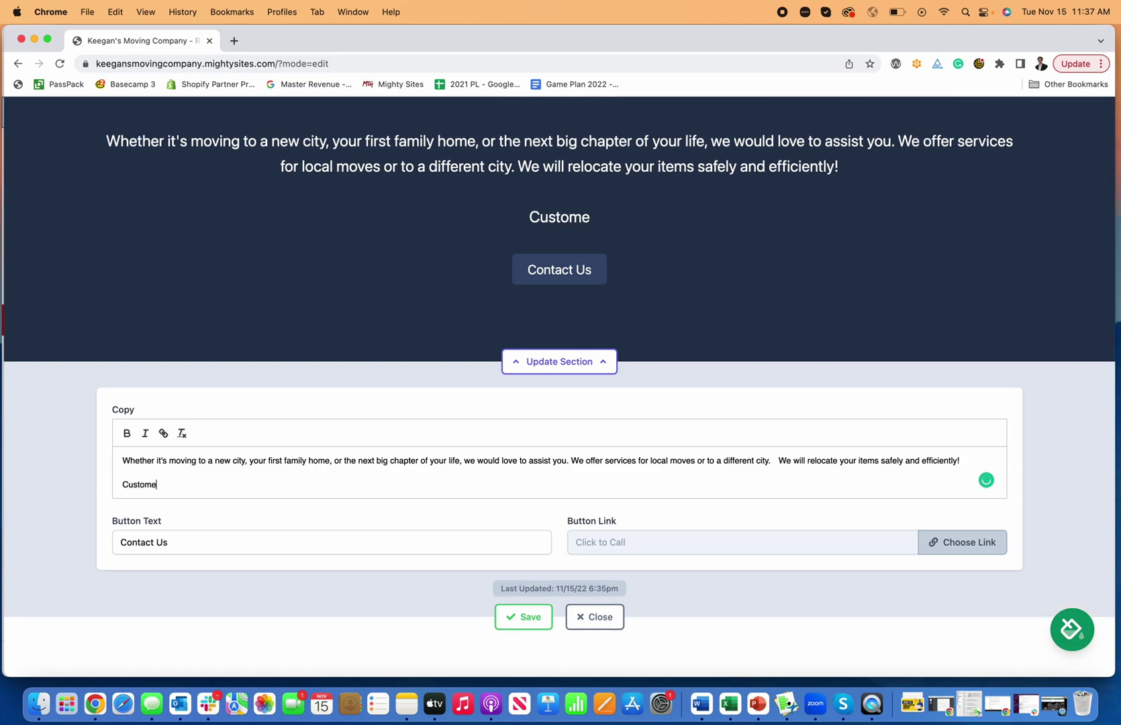
pyautogui.write('r testimonial"')
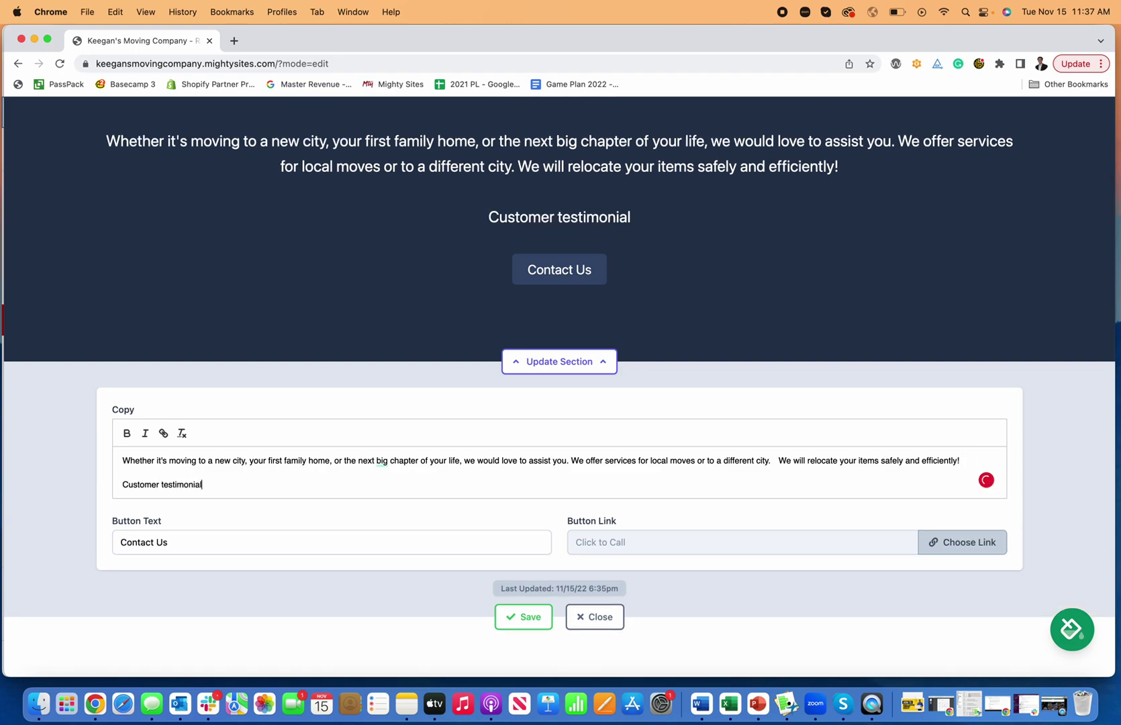
pyautogui.click(123, 480)
pyautogui.write('"')
pyautogui.moveTo(219, 485); pyautogui.dragTo(100, 481)
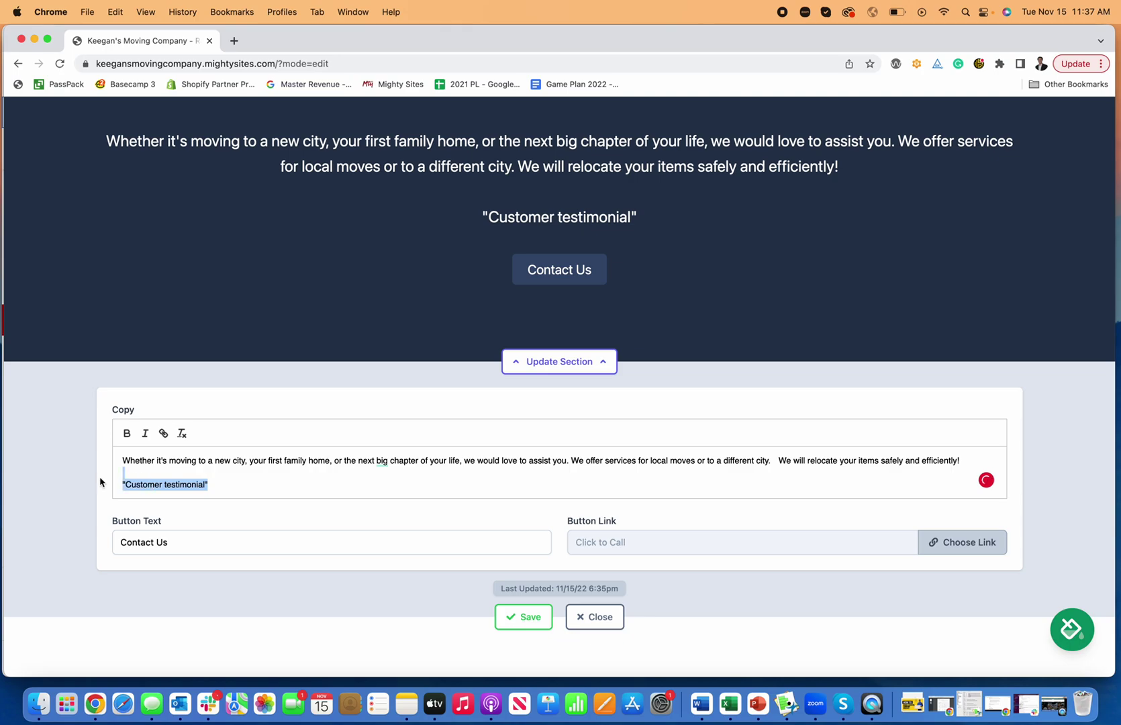
pyautogui.press('BackSpace')
pyautogui.press('BackSpace')
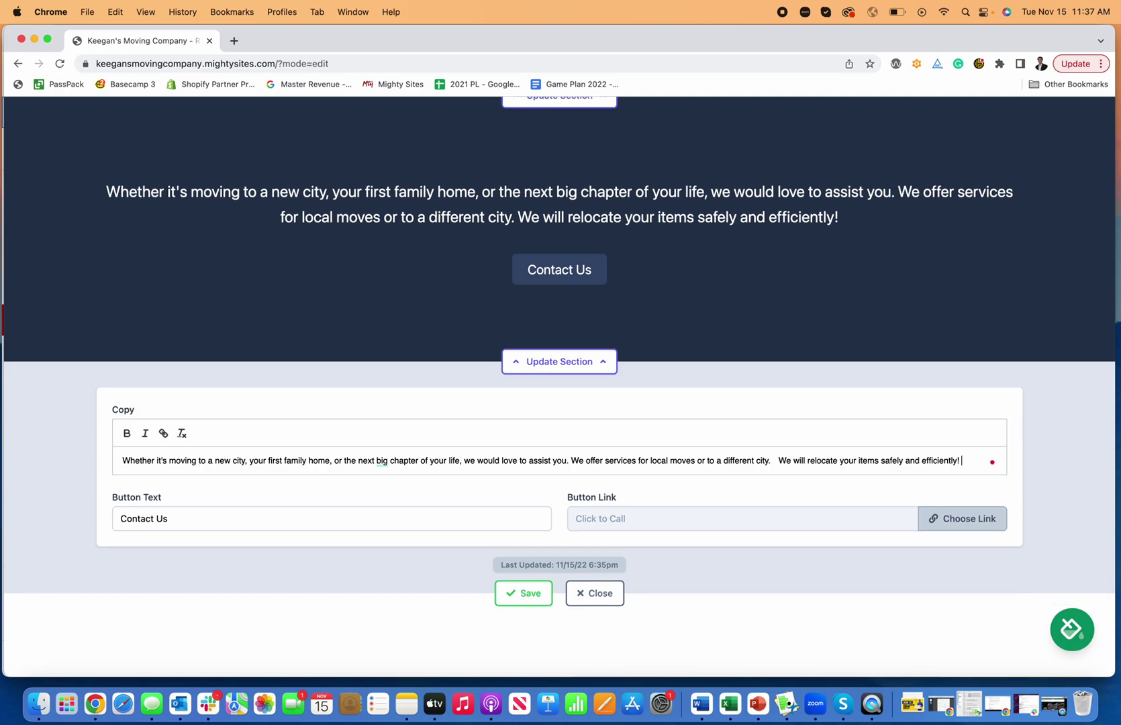
pyautogui.click(595, 593)
# Dismiss the boxes photo uploader and open the Services section's editing form.
pyautogui.scroll(-5, 589, 538)
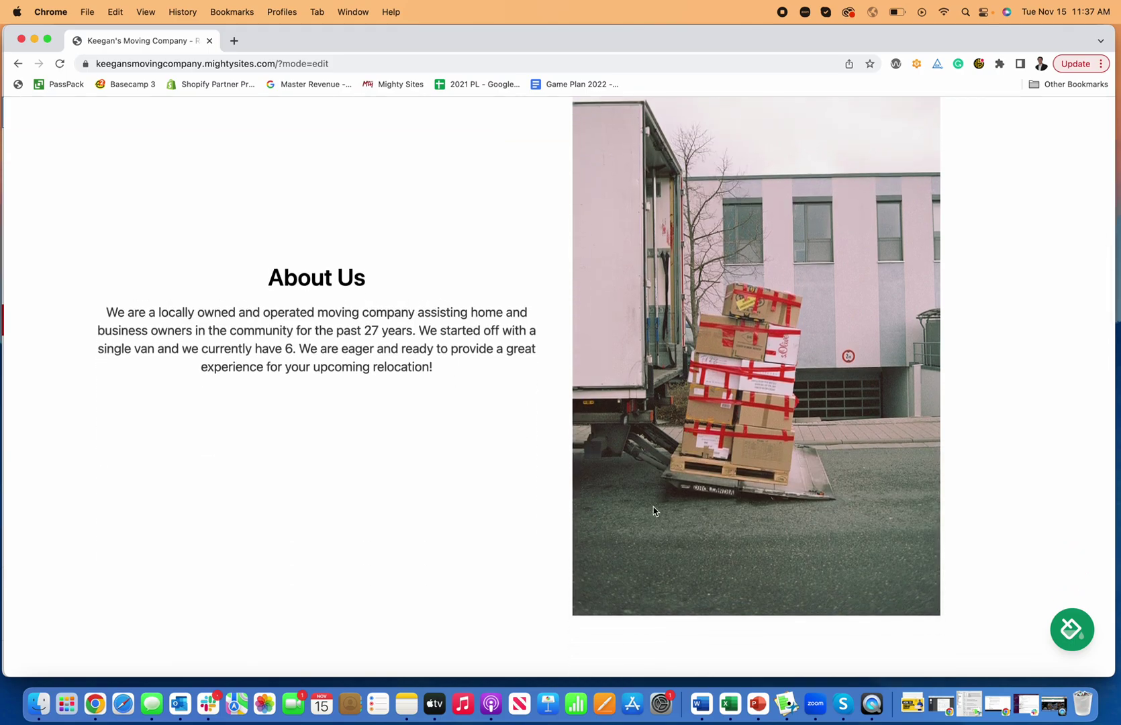
pyautogui.scroll(-1, 657, 505)
pyautogui.scroll(-10, 656, 505)
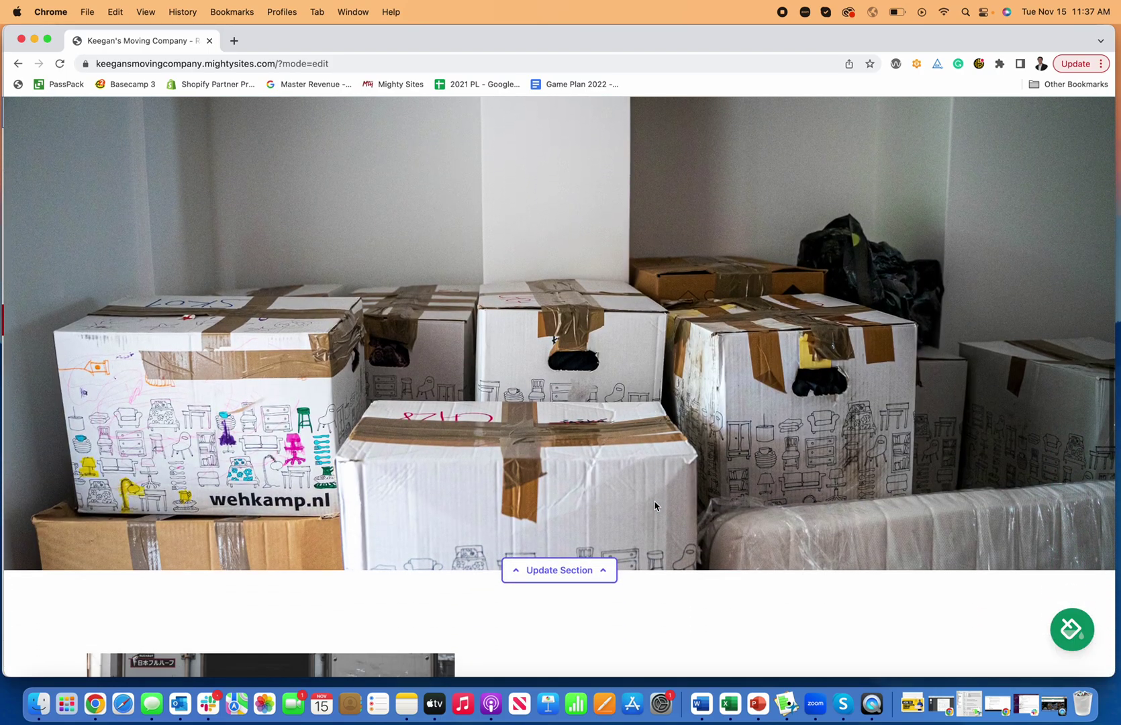
pyautogui.scroll(-6, 593, 568)
pyautogui.scroll(2, 518, 338)
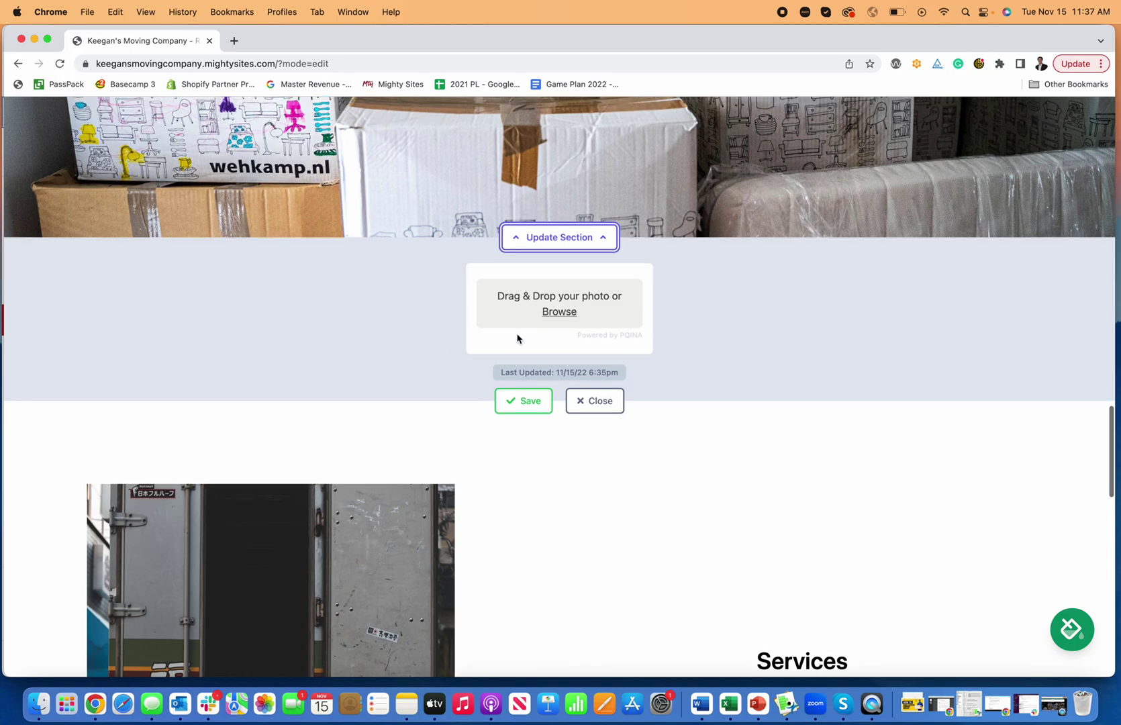
pyautogui.click(595, 429)
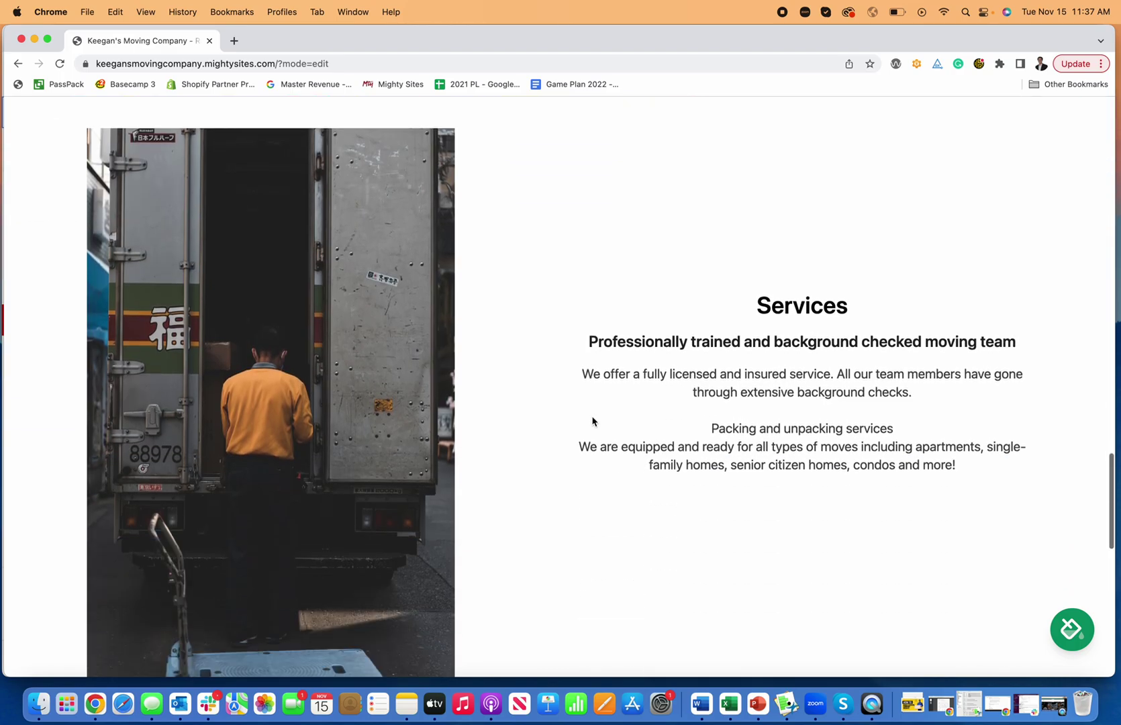
pyautogui.scroll(-5, 593, 421)
pyautogui.scroll(1, 481, 368)
pyautogui.scroll(2, 484, 391)
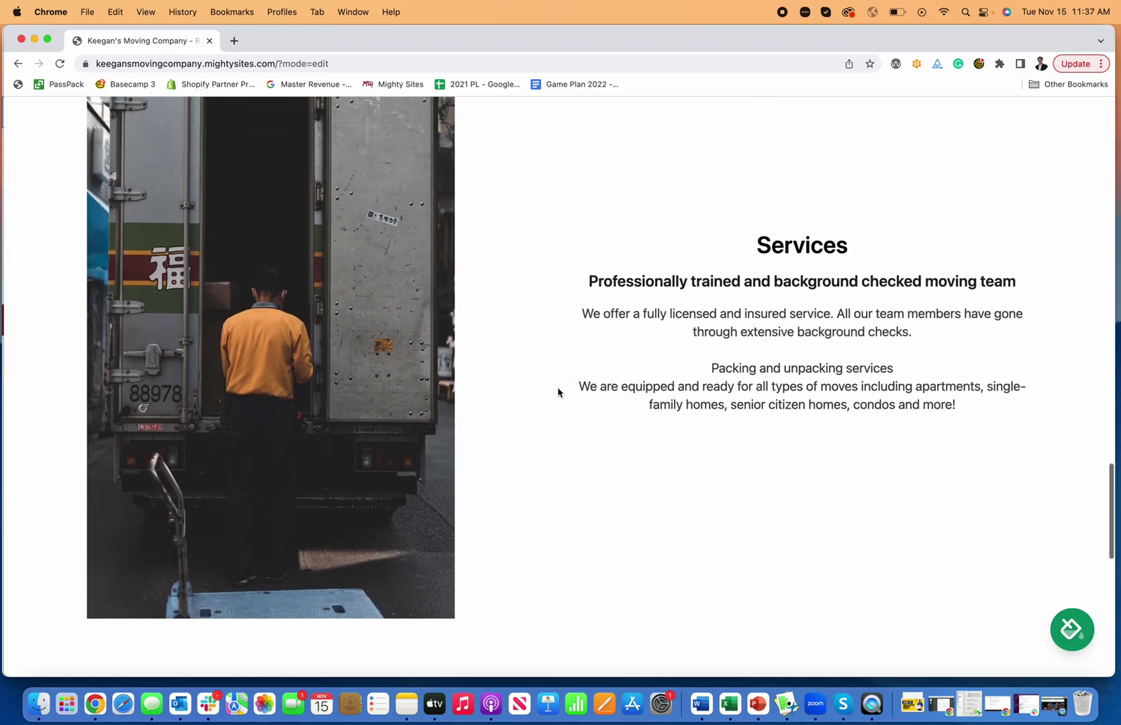
pyautogui.scroll(-8, 318, 361)
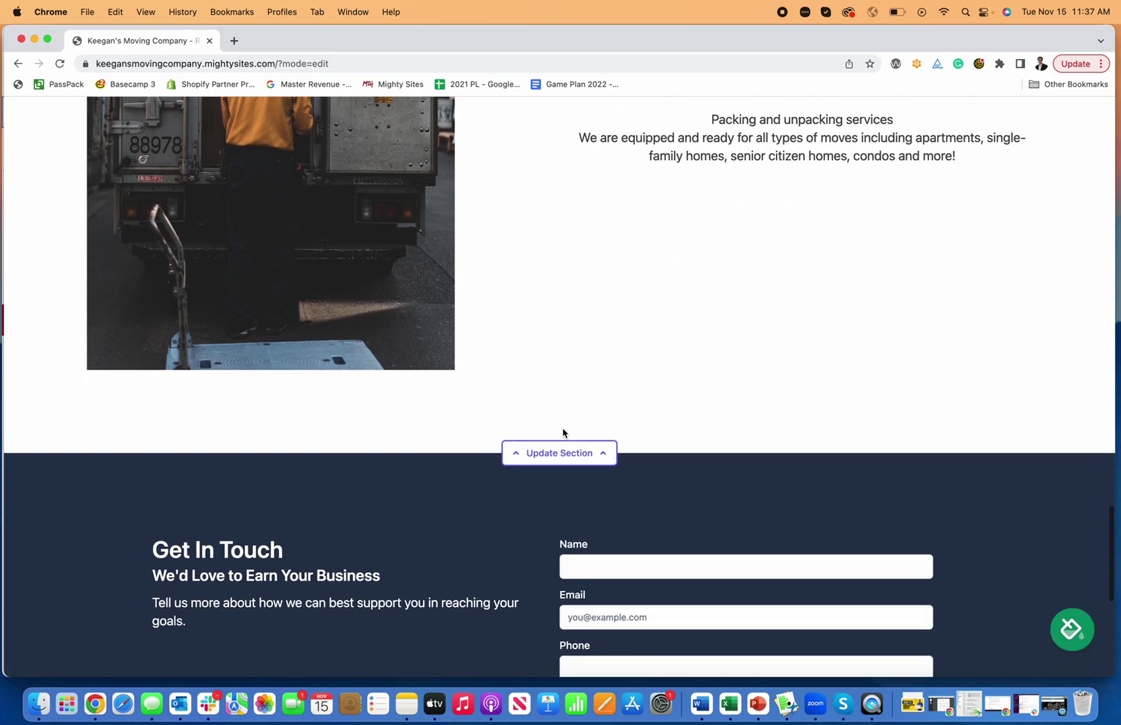
pyautogui.click(560, 454)
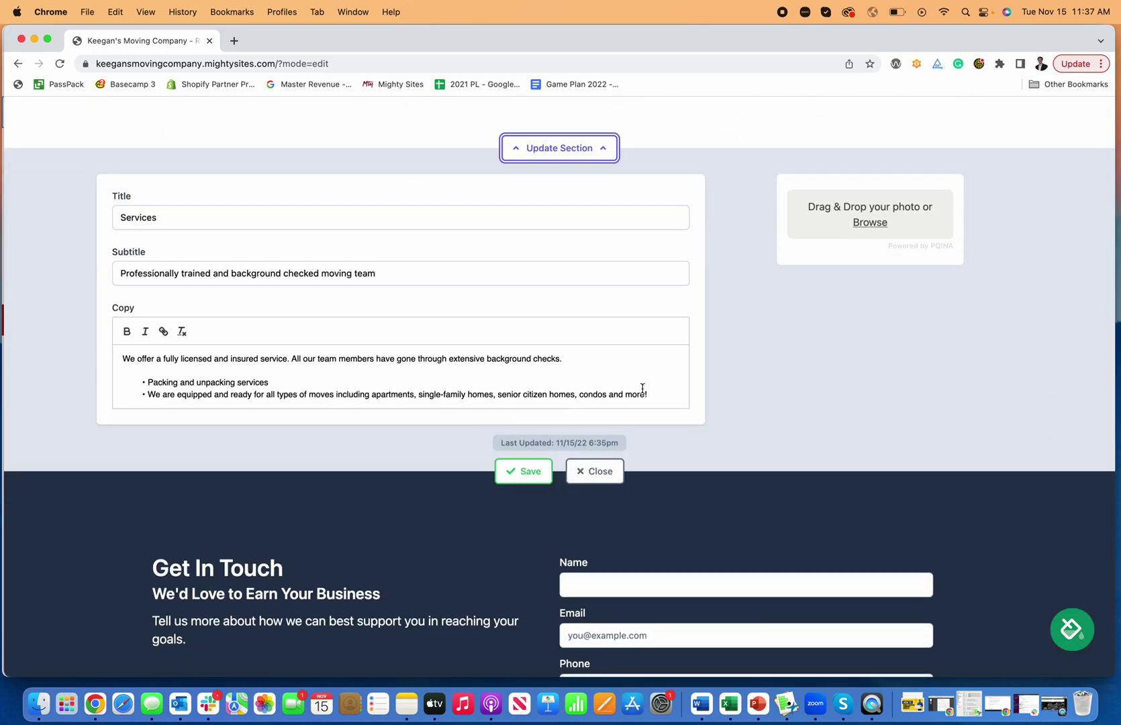
# Submit a test enquiry through Get In Touch with a test name, e-mail and message.
pyautogui.click(609, 473)
pyautogui.scroll(-3, 648, 155)
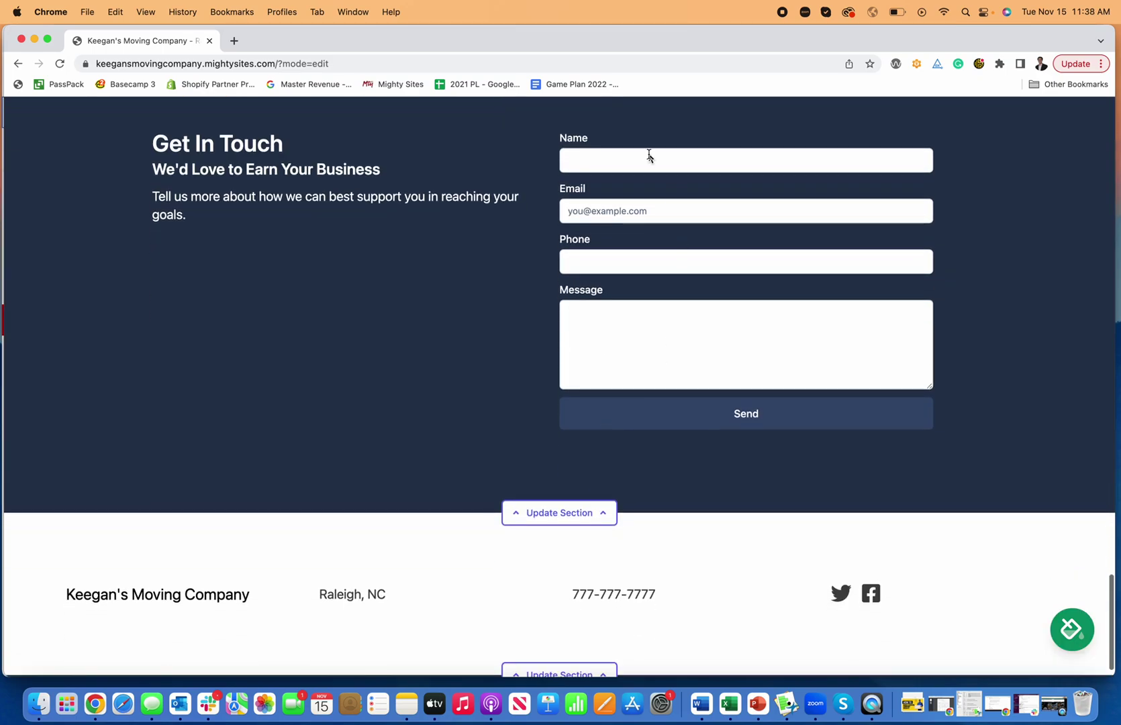
pyautogui.scroll(-1, 574, 282)
pyautogui.scroll(3, 580, 299)
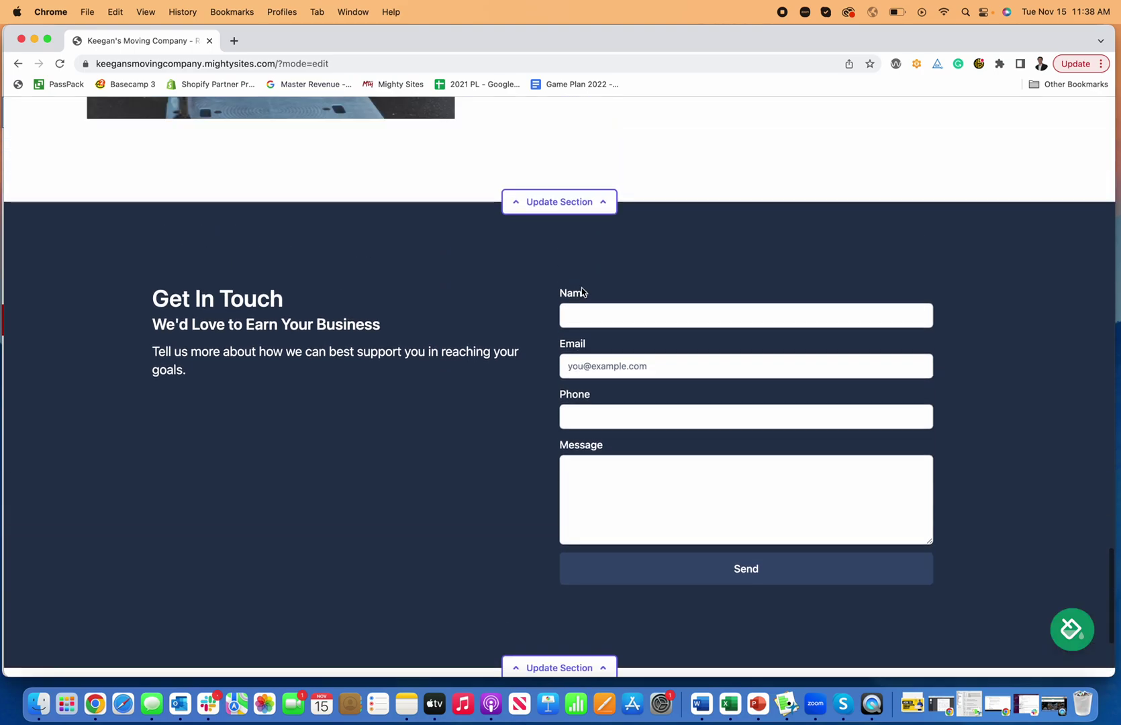
pyautogui.click(585, 316)
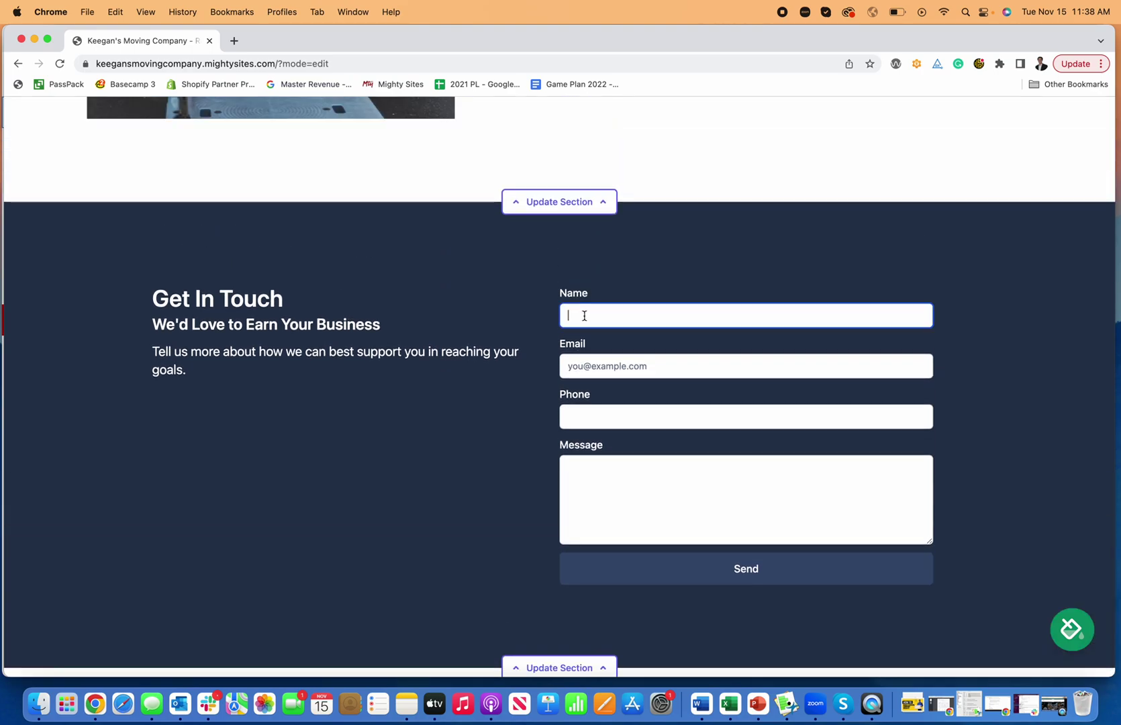
pyautogui.write('Keegan')
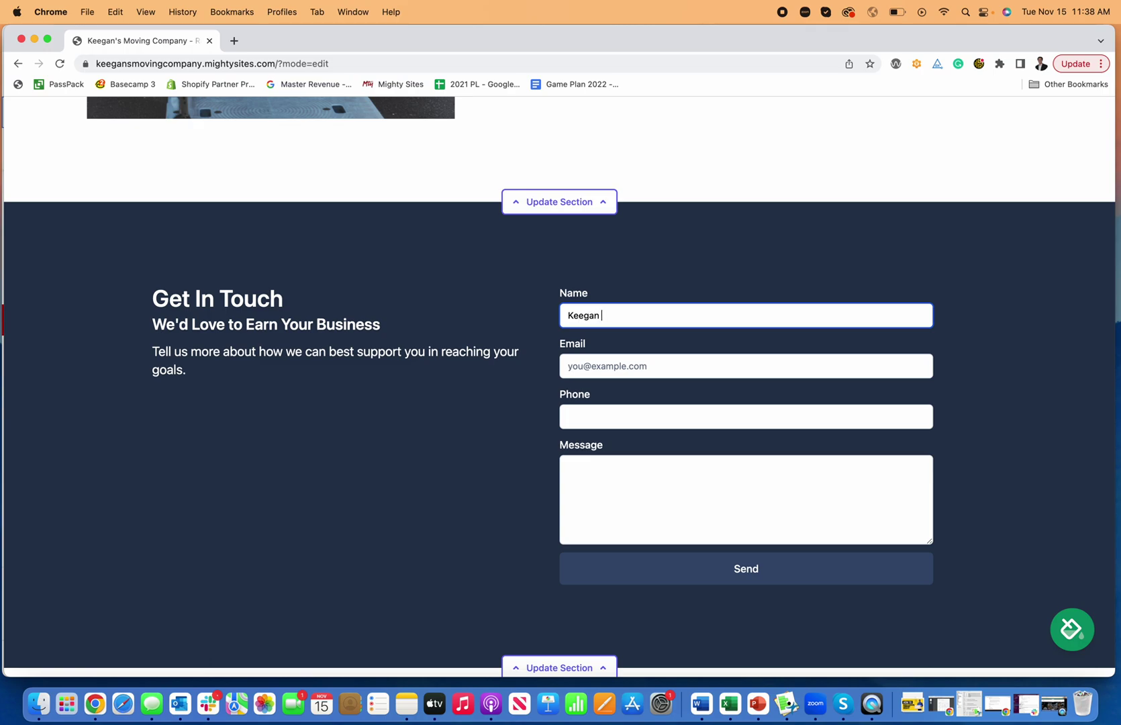
pyautogui.write(' Test')
pyautogui.press('Tab')
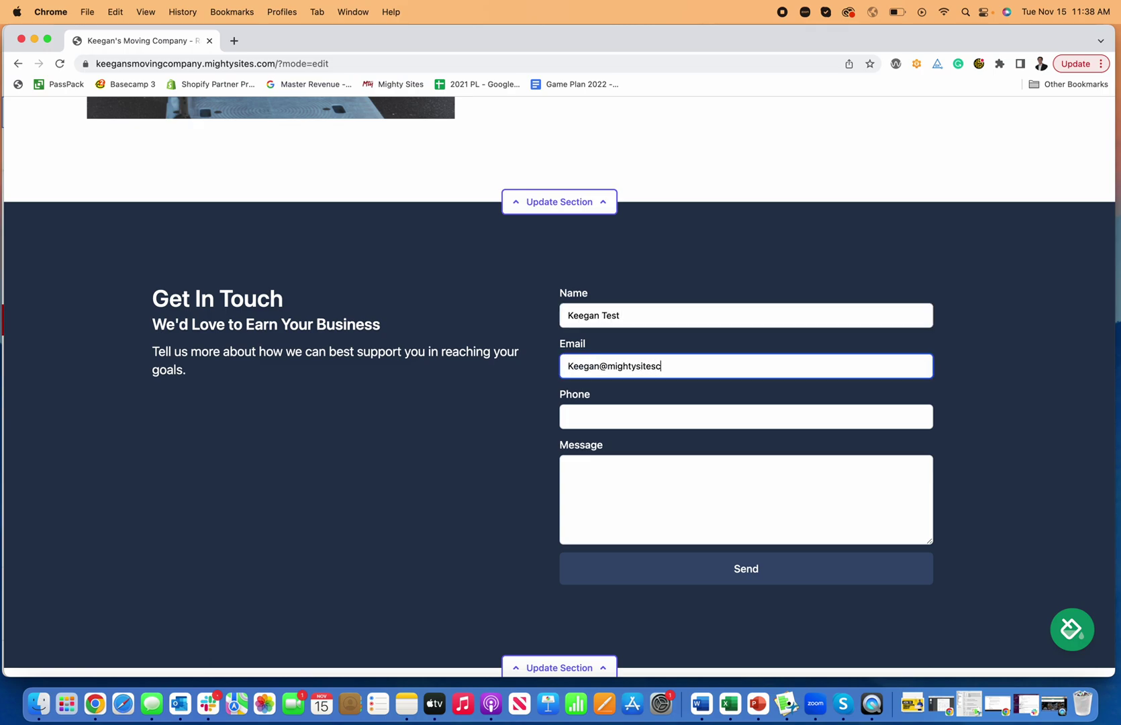
pyautogui.press('Tab')
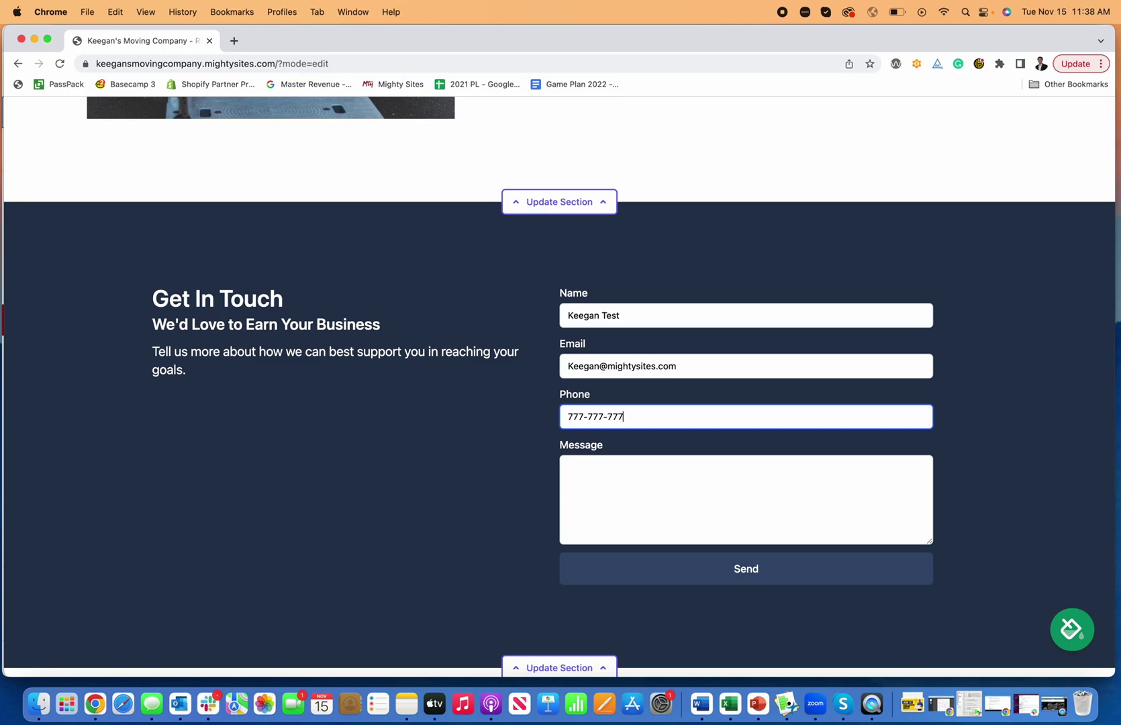
pyautogui.click(568, 467)
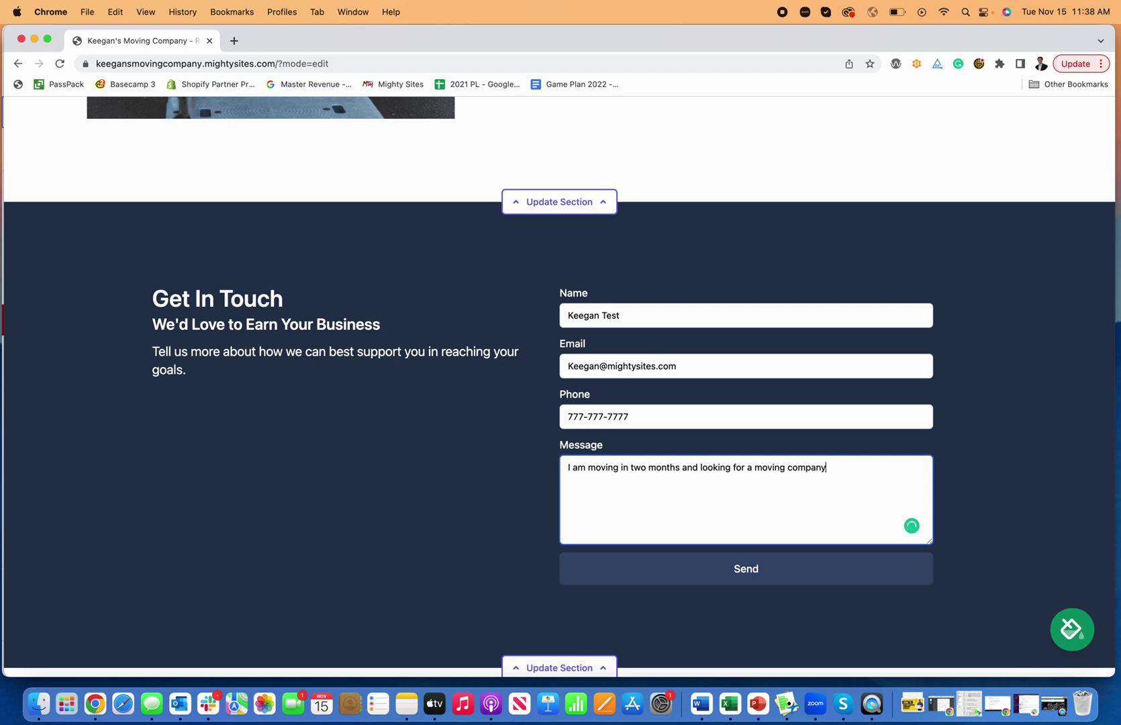
pyautogui.click(737, 574)
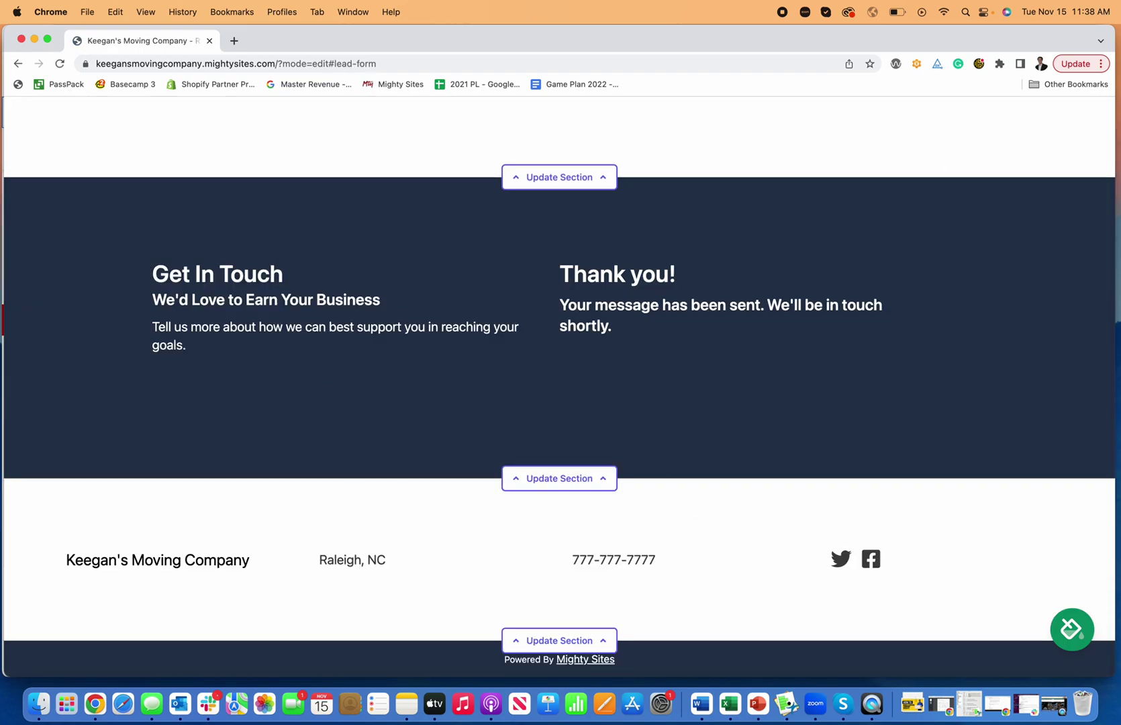
pyautogui.scroll(20, 591, 405)
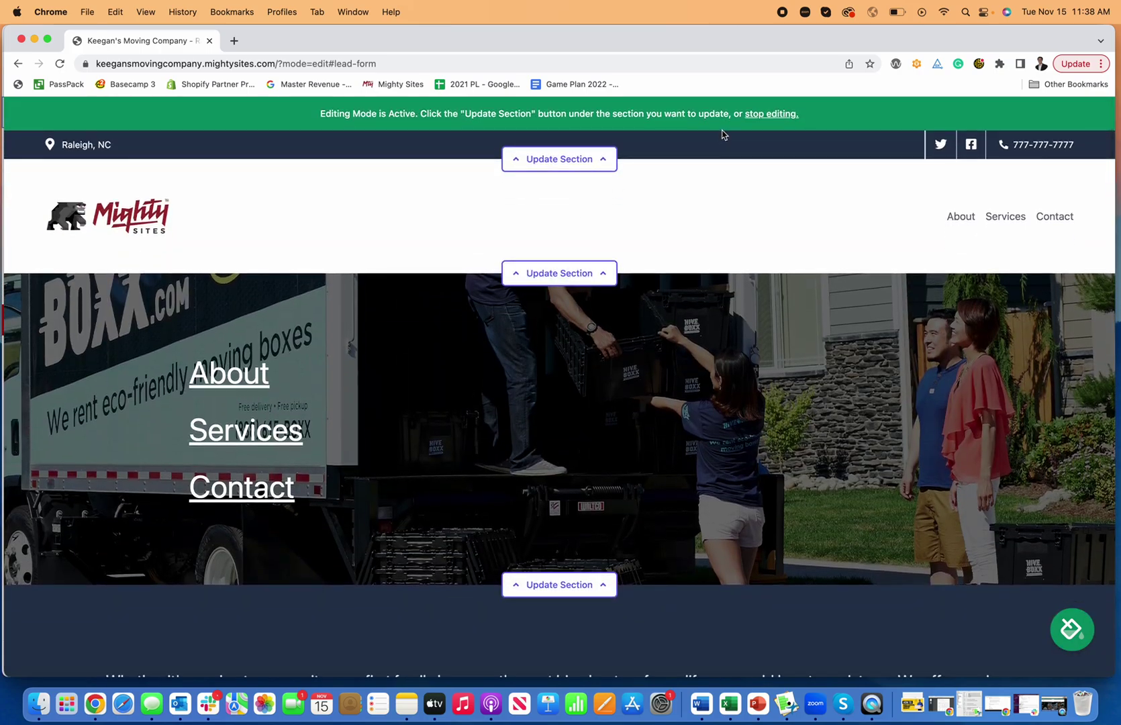
# View the test lead's details in the dashboard's leads list, then reopen the site editor.
pyautogui.click(772, 119)
pyautogui.click(682, 119)
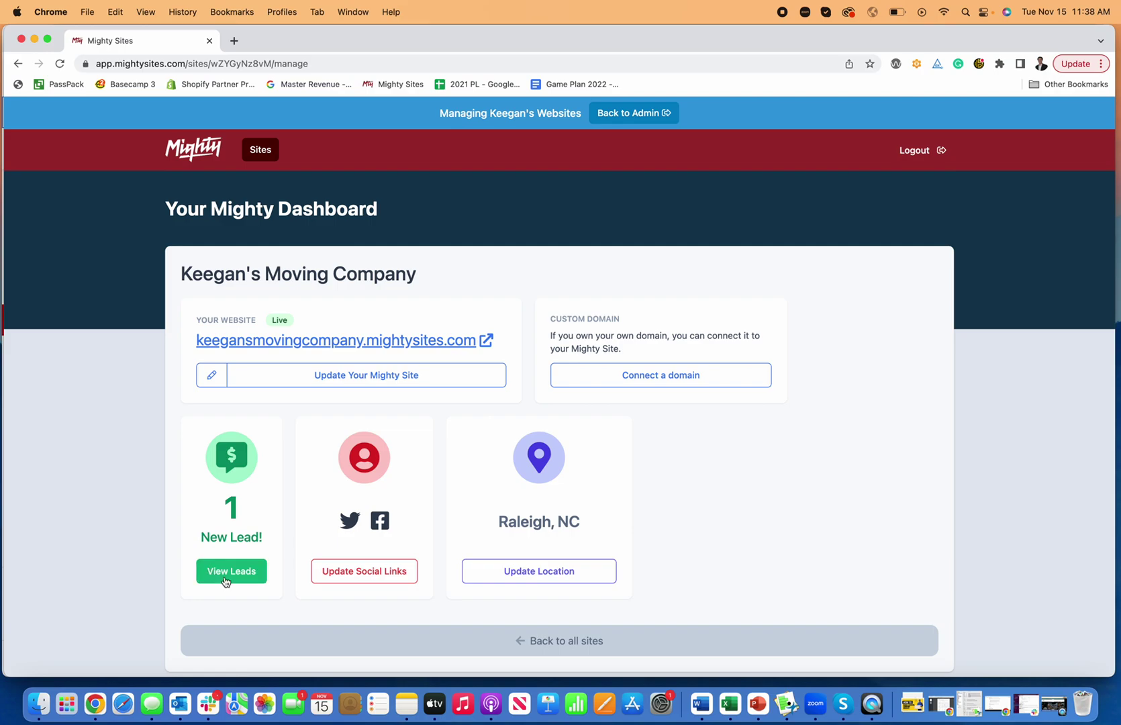
pyautogui.click(238, 570)
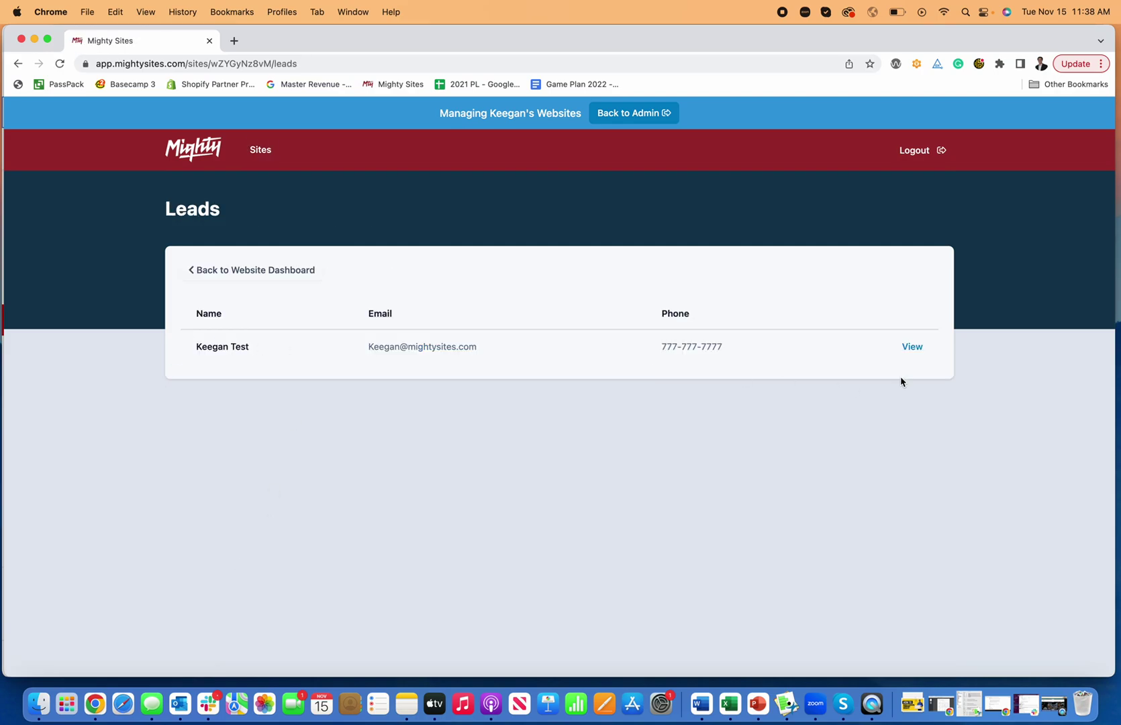
pyautogui.click(912, 347)
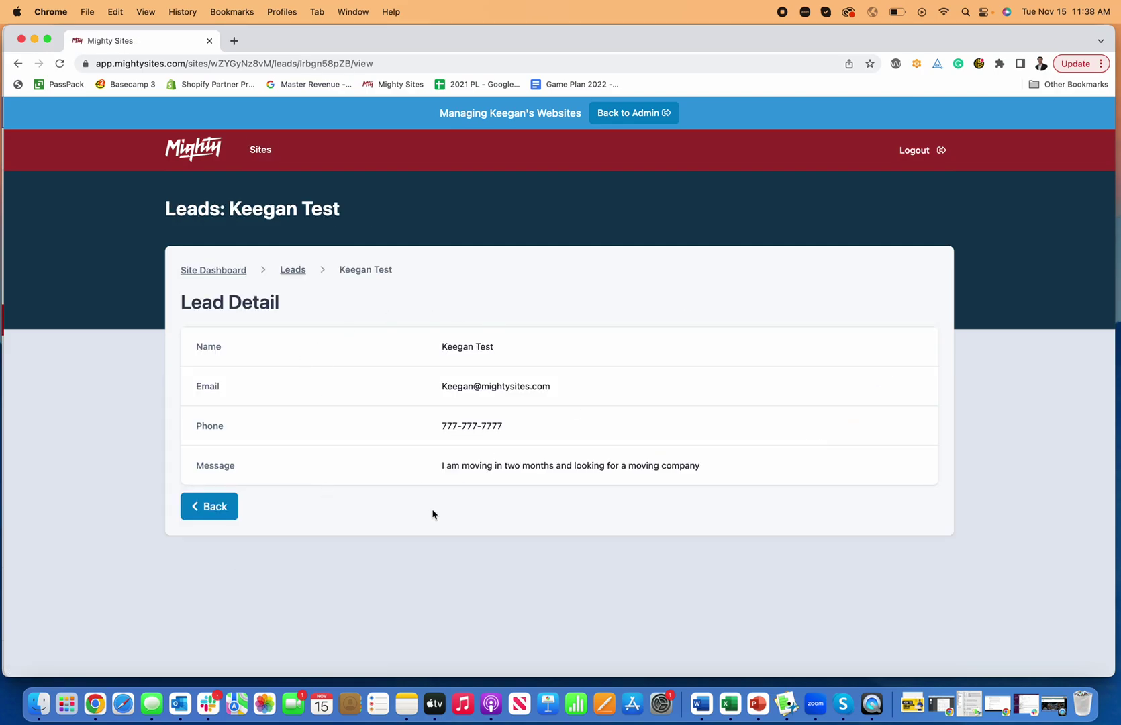
pyautogui.click(221, 509)
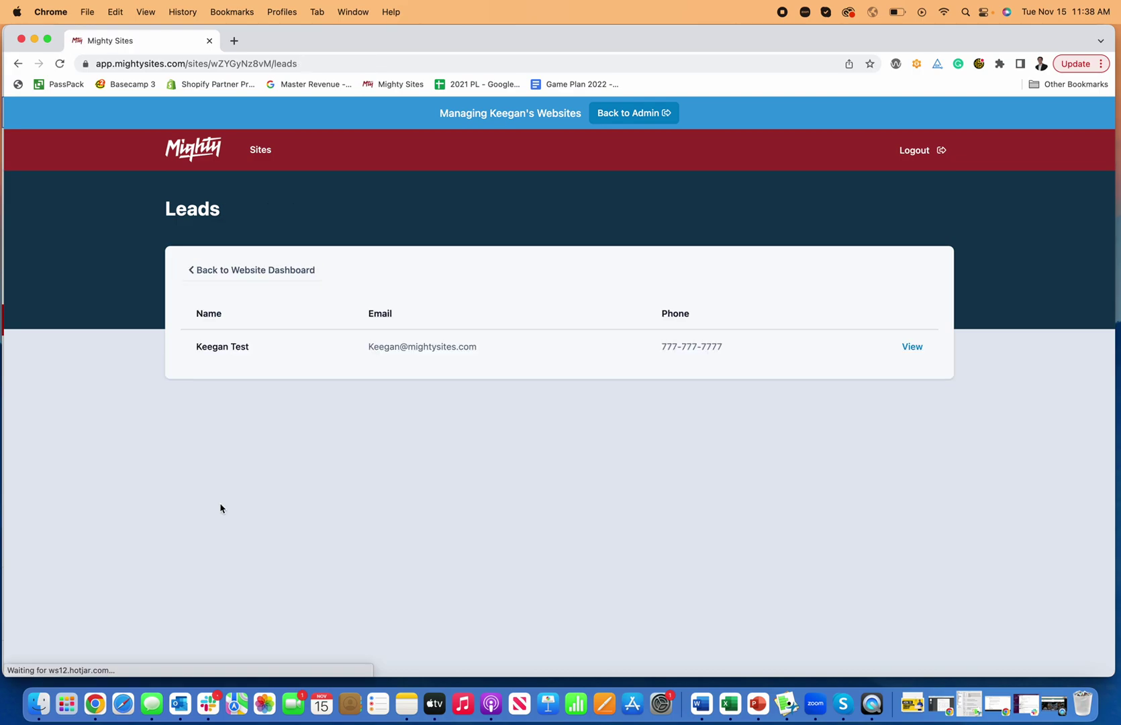
pyautogui.click(211, 271)
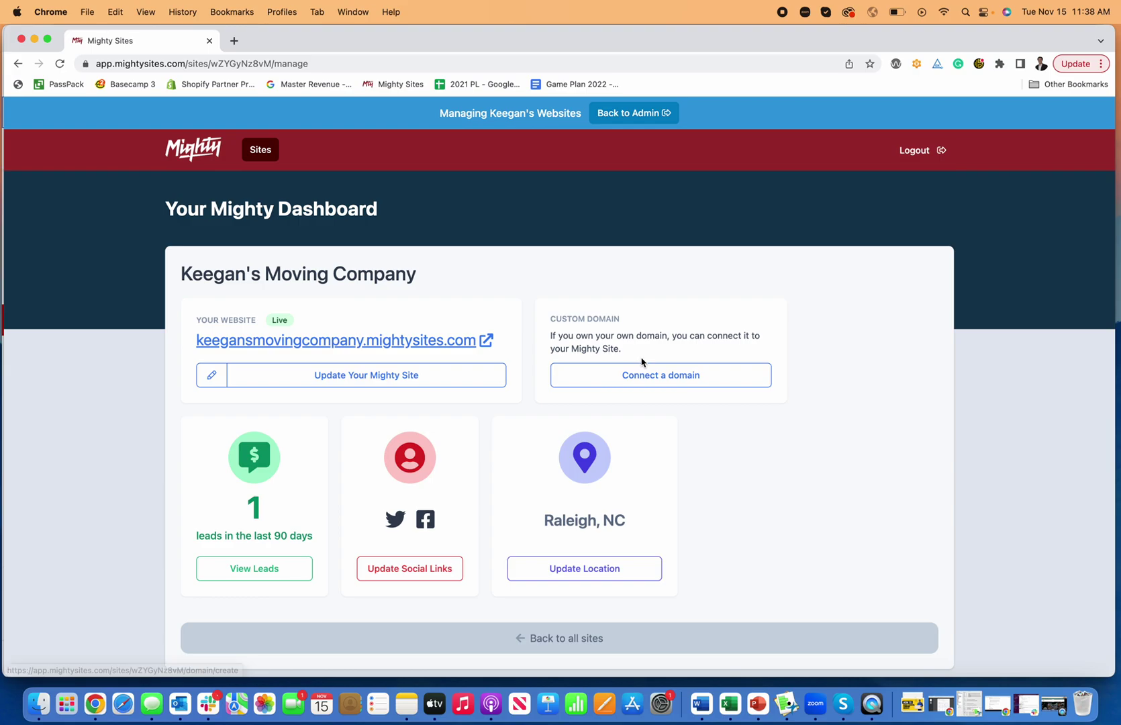
pyautogui.click(425, 381)
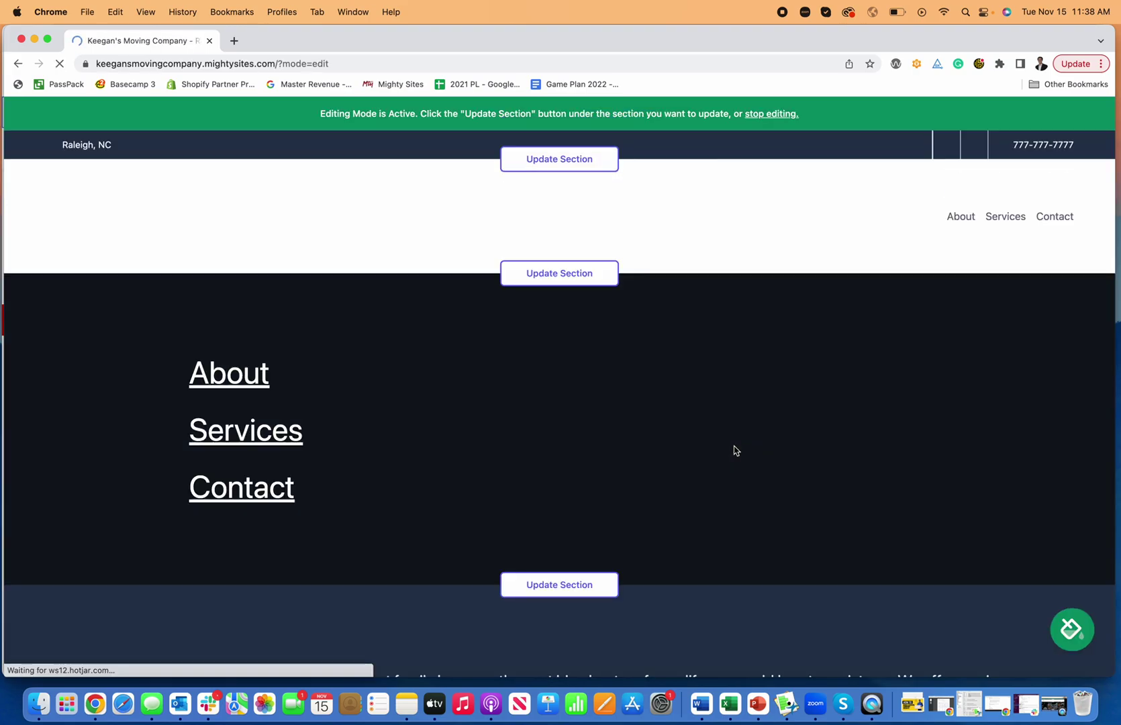
# Preview the dark green, bright blue, maroon and peach, teal and navy colour themes.
pyautogui.scroll(-7, 701, 440)
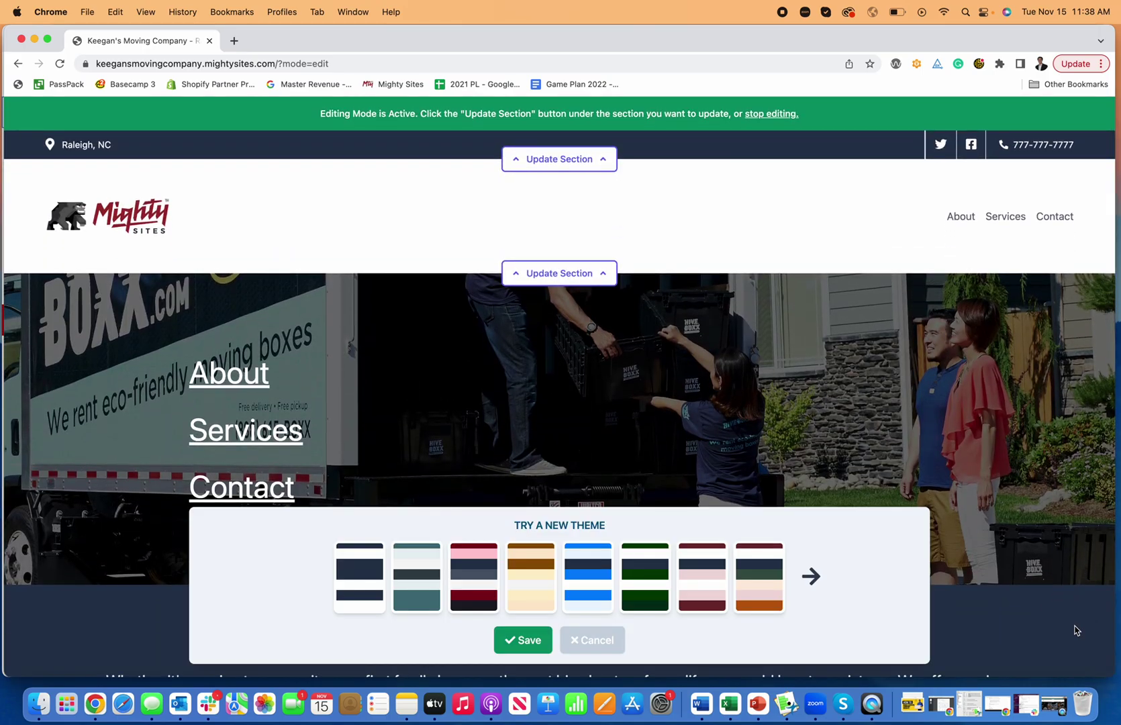
pyautogui.click(635, 590)
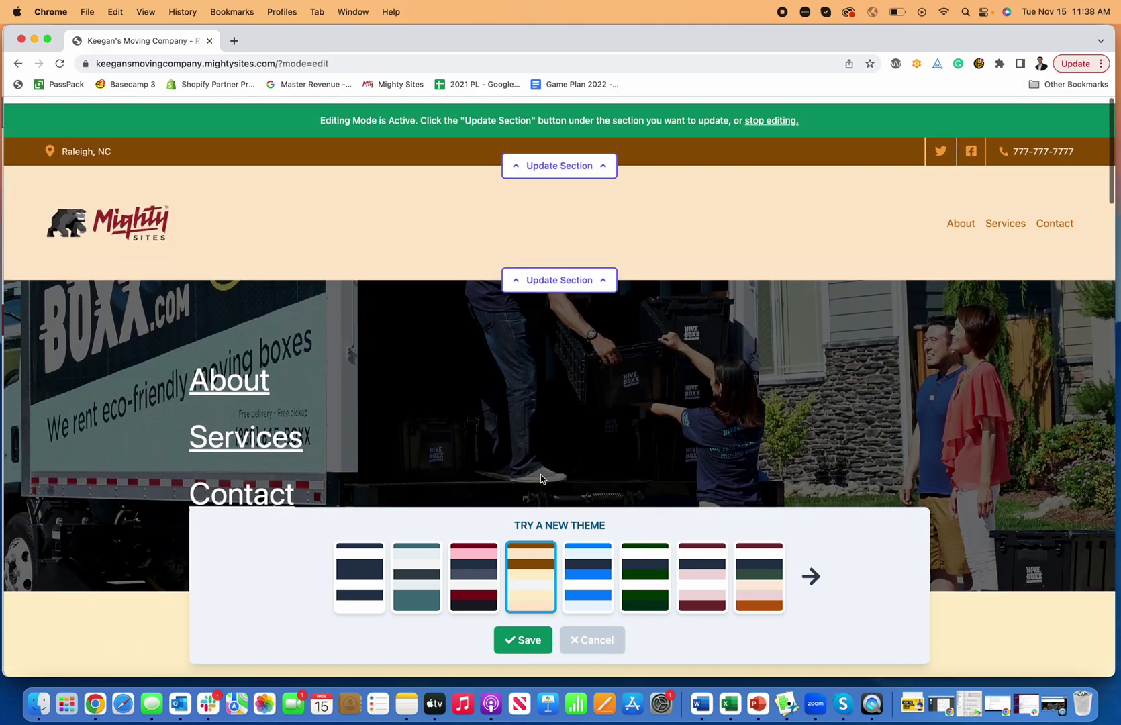
pyautogui.click(596, 603)
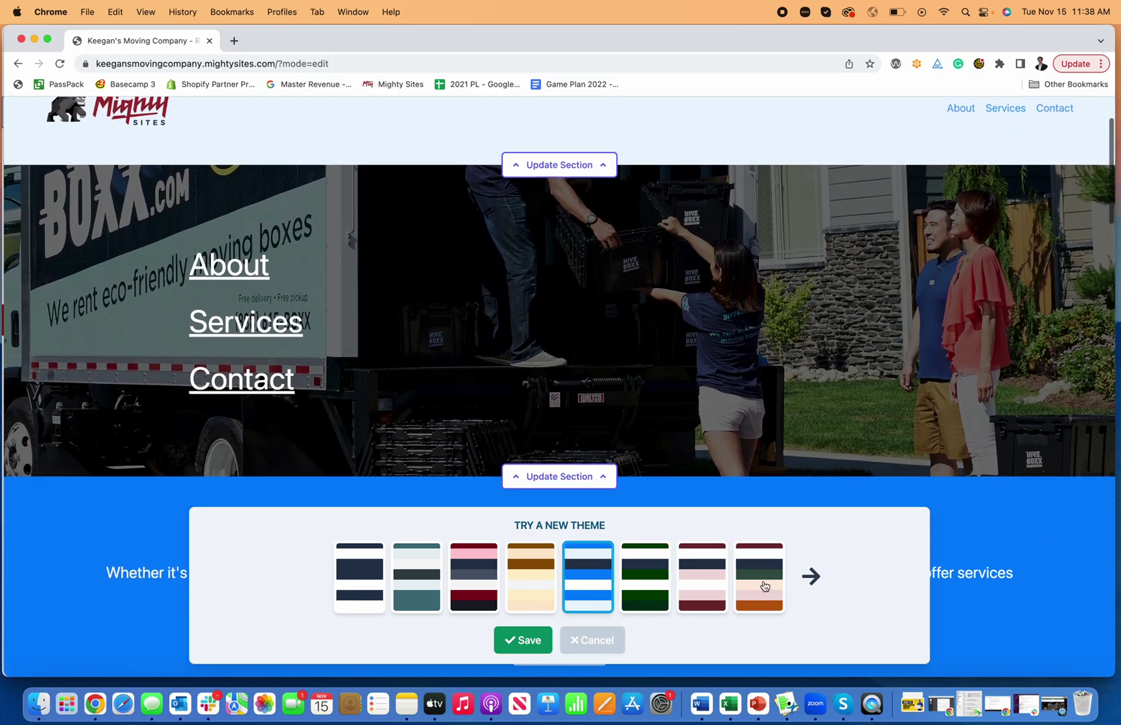
pyautogui.click(764, 586)
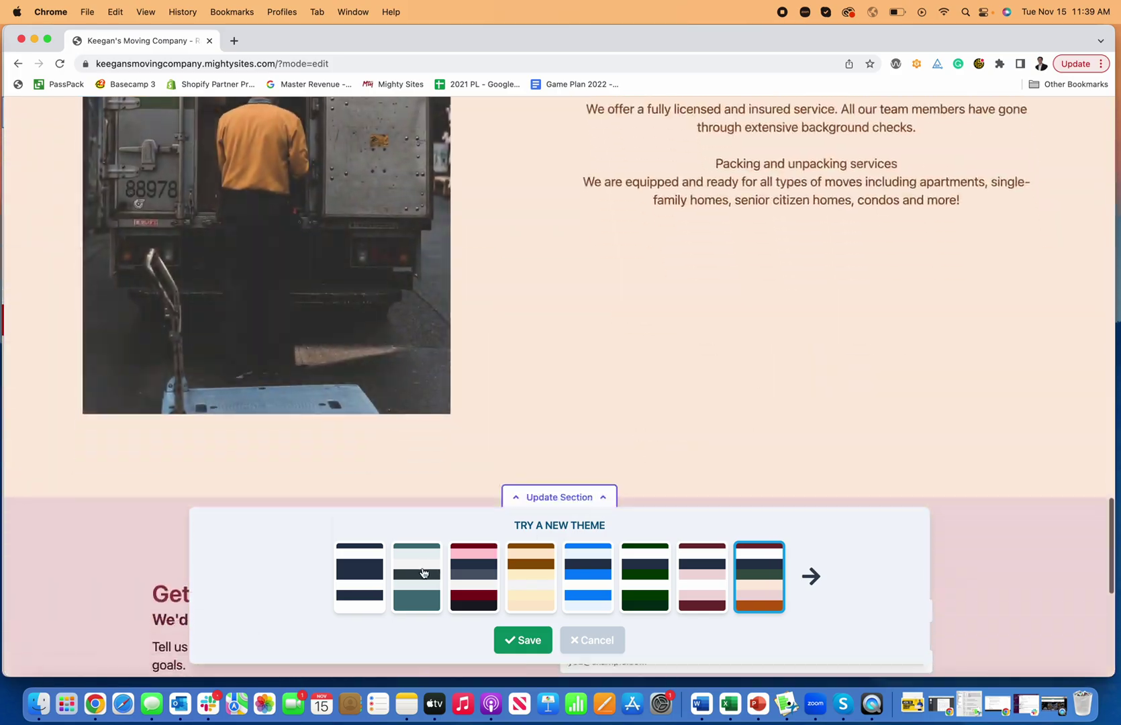
pyautogui.click(419, 574)
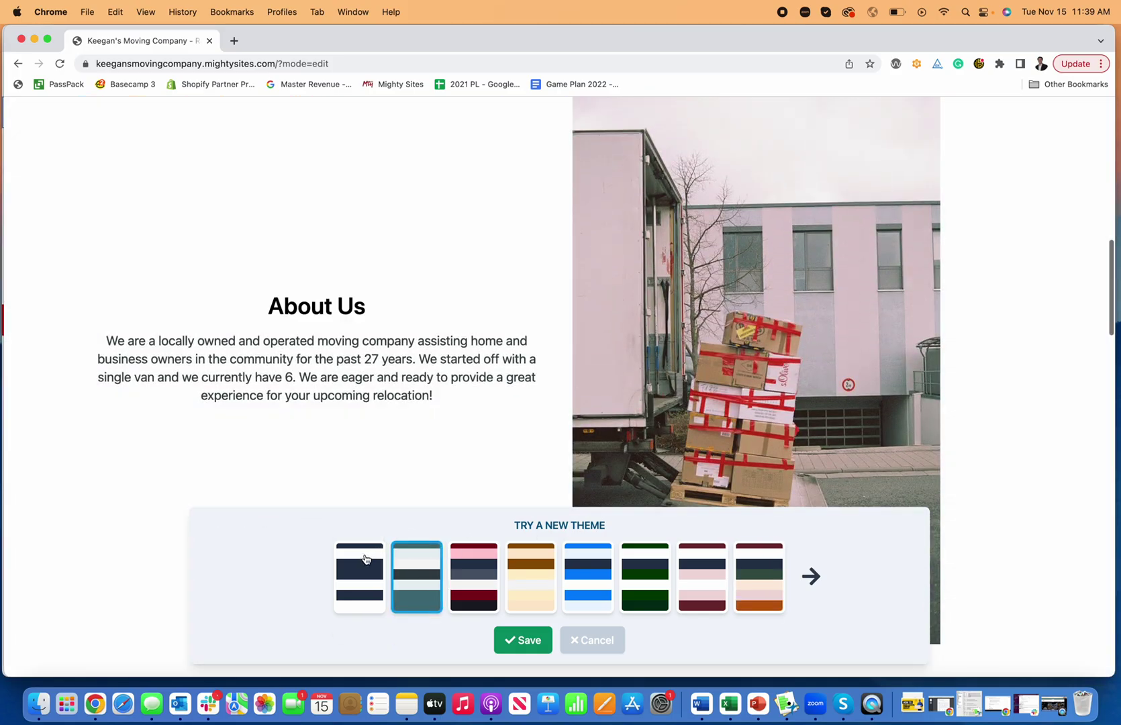
pyautogui.click(359, 576)
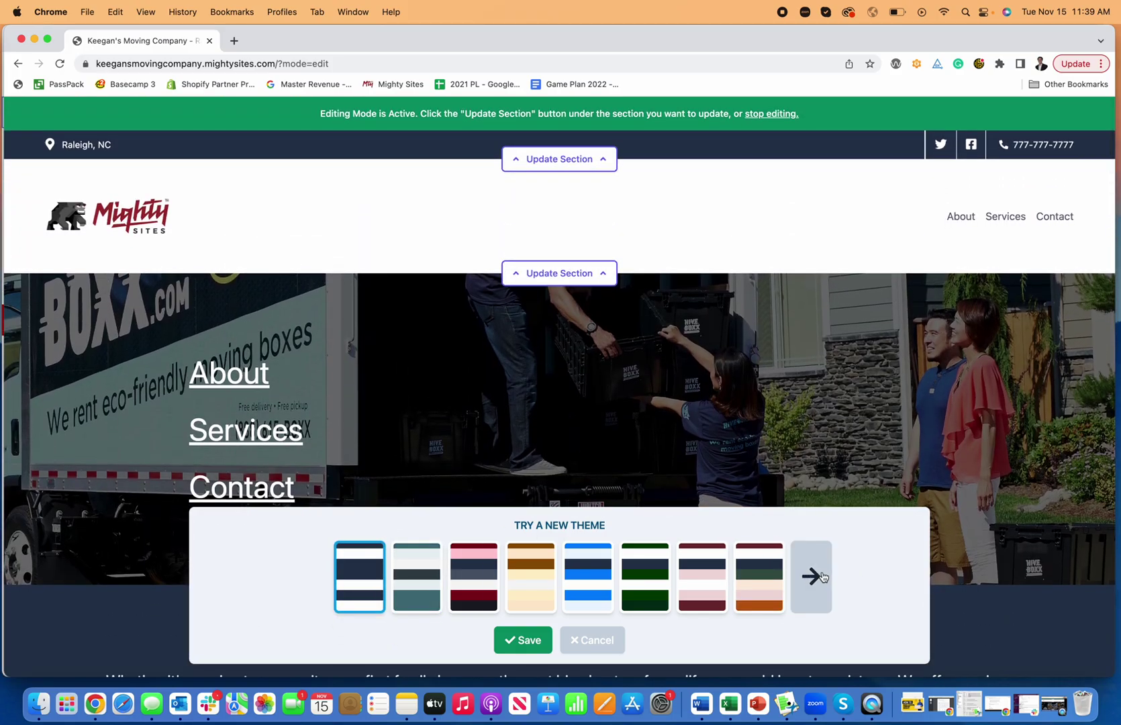
# Preview the next set of themes (mint, pink, cream, purple) and save the light pink theme.
pyautogui.click(812, 576)
pyautogui.click(643, 578)
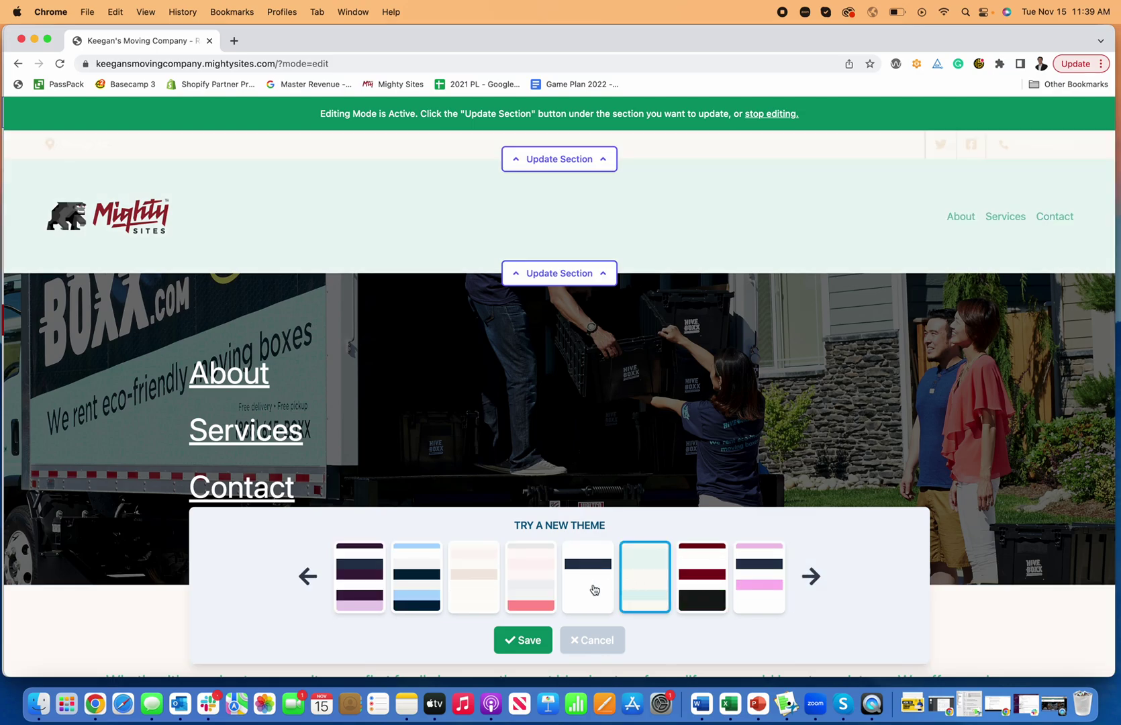
pyautogui.click(544, 583)
pyautogui.click(470, 575)
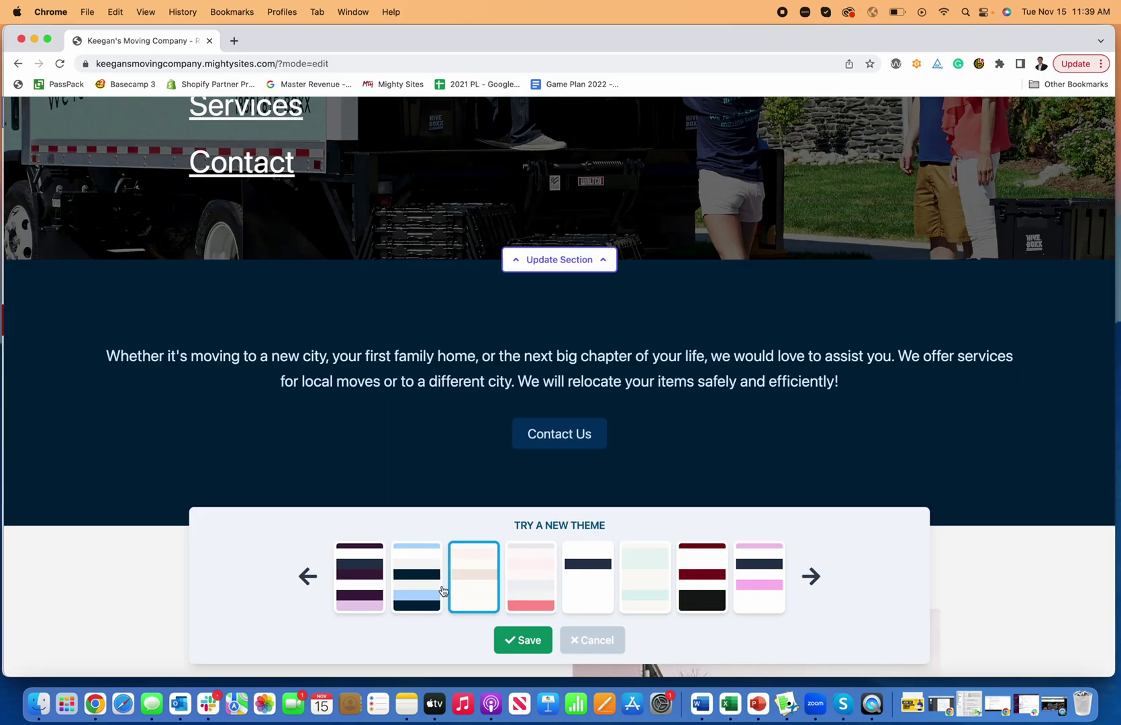
pyautogui.click(437, 588)
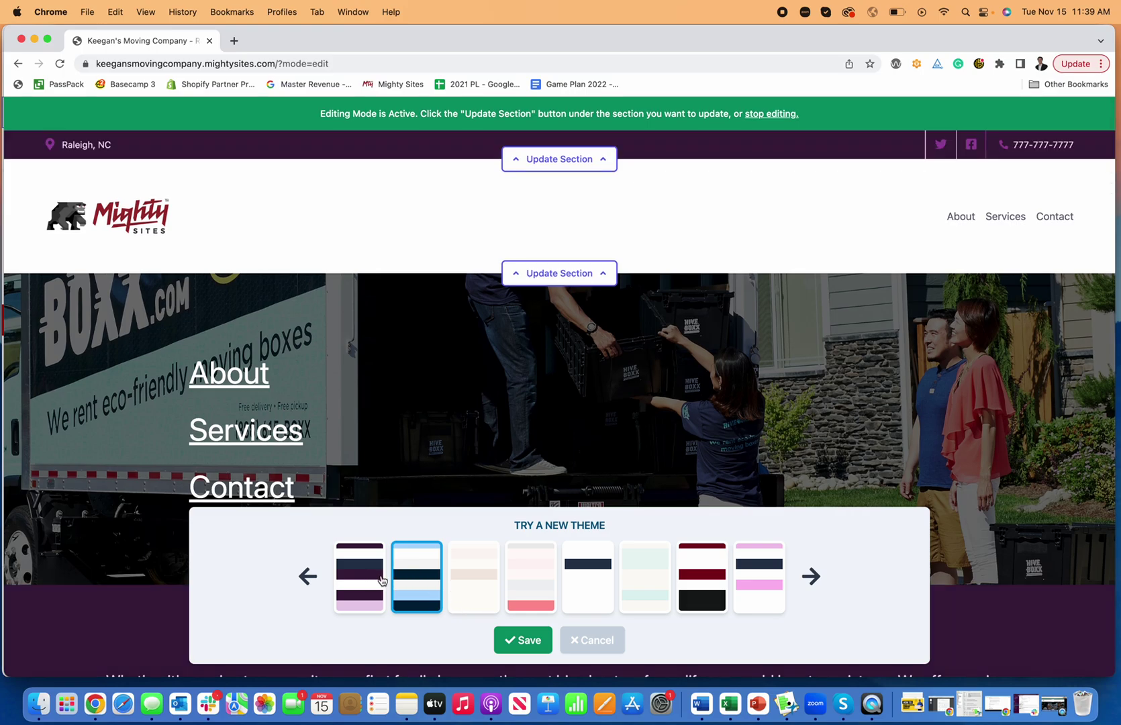
pyautogui.click(381, 581)
pyautogui.click(779, 596)
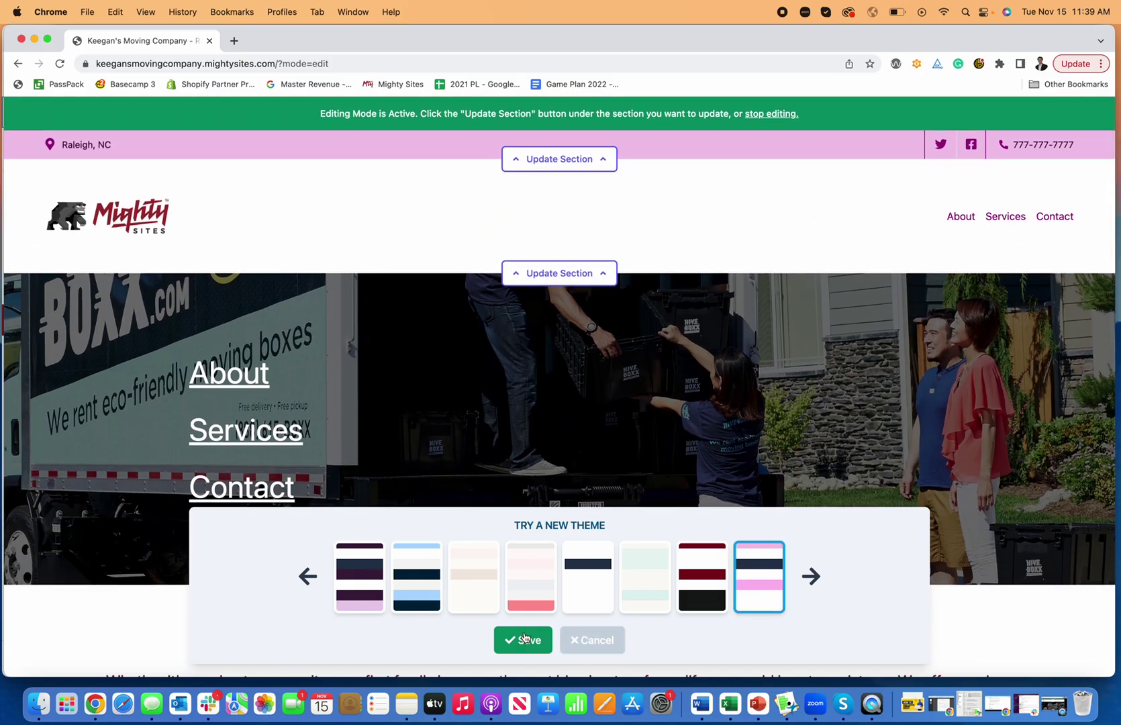
pyautogui.click(531, 606)
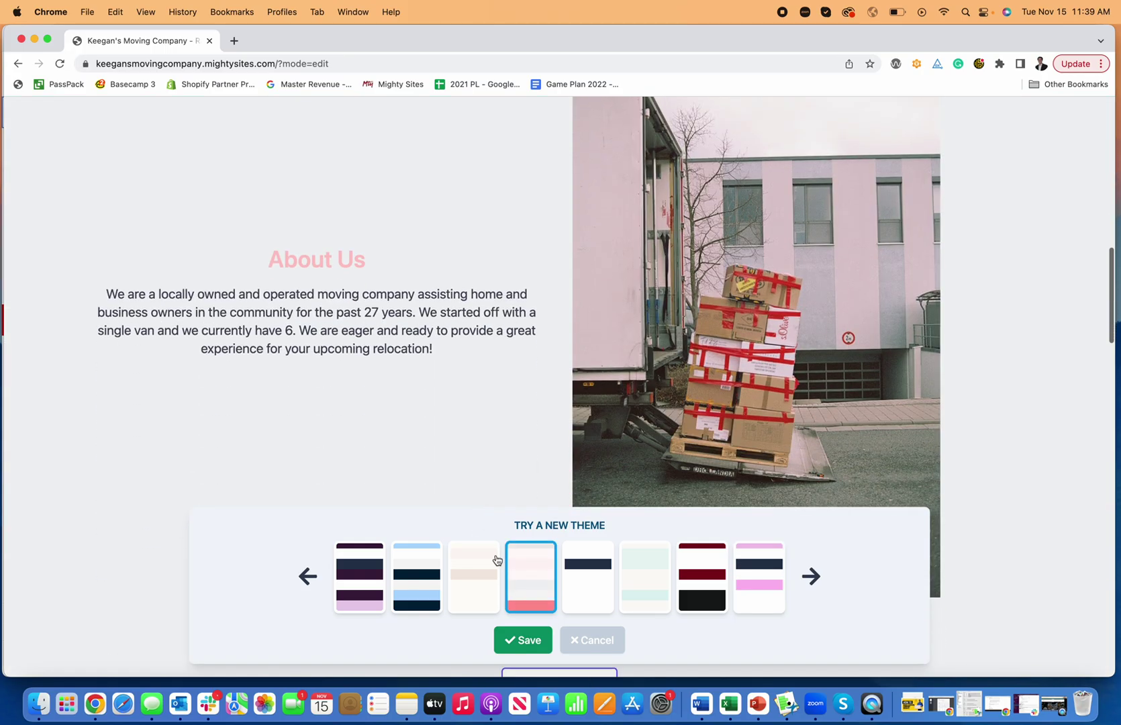
pyautogui.click(544, 645)
pyautogui.scroll(-10, 658, 567)
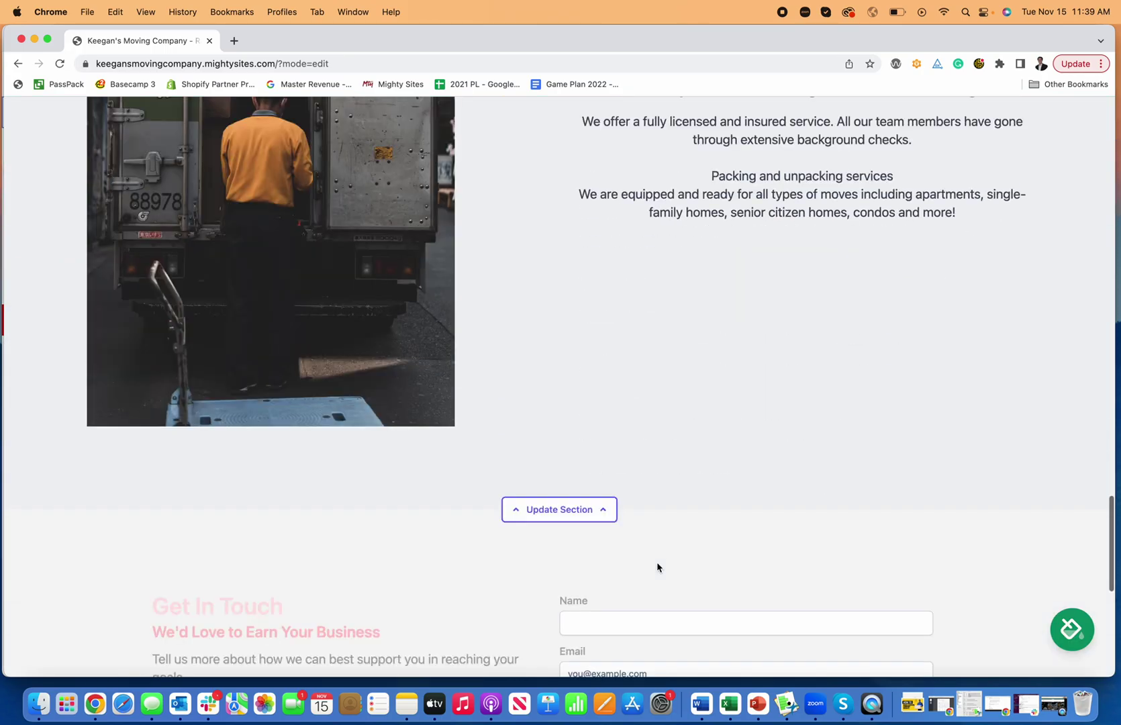
pyautogui.scroll(-5, 658, 583)
pyautogui.scroll(20, 657, 585)
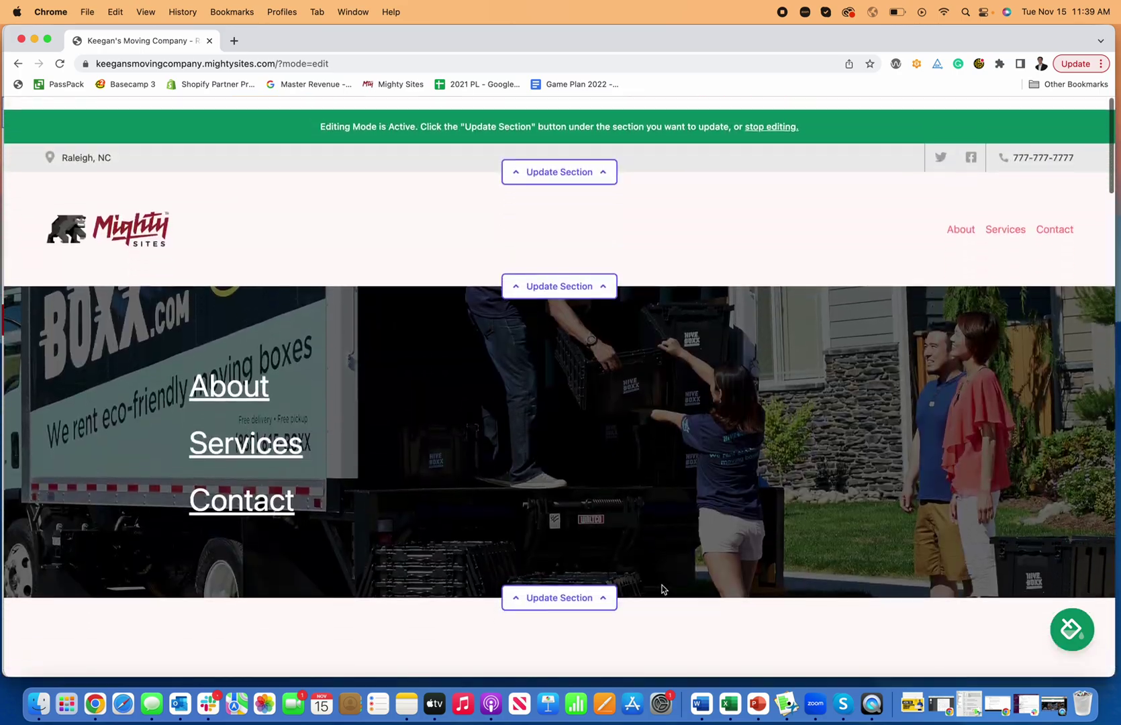
# Replace the pink theme with the navy and white swatch, save it, and review the updated page.
pyautogui.click(1057, 617)
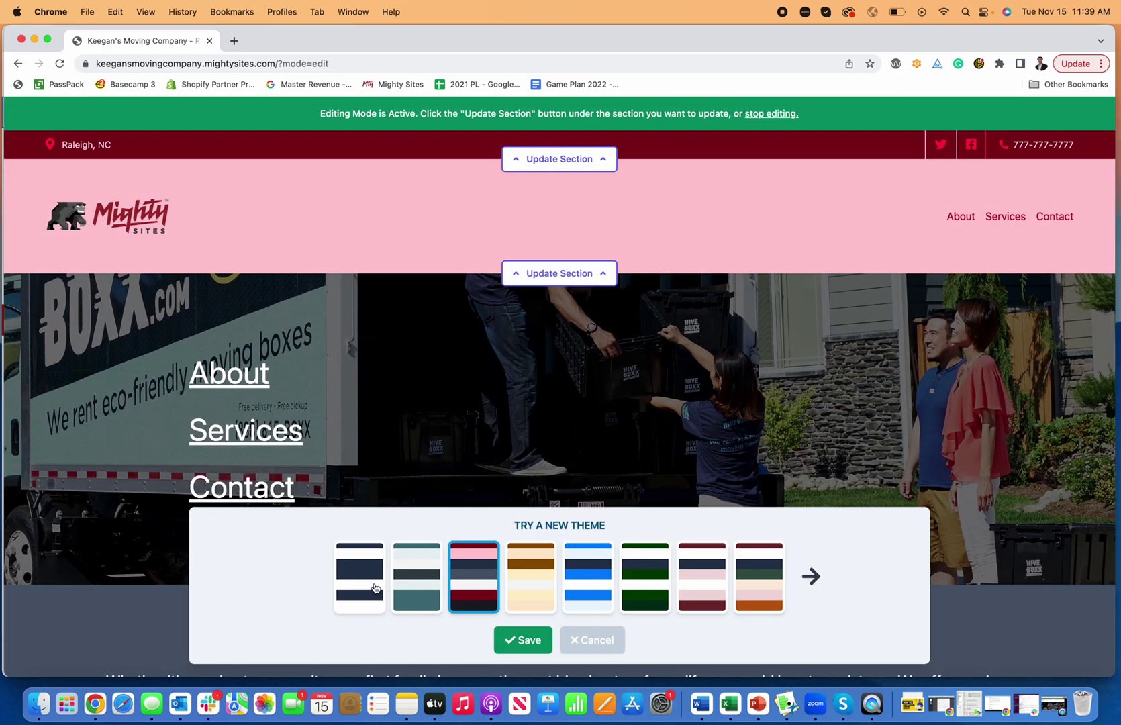
pyautogui.click(521, 639)
pyautogui.scroll(-20, 686, 566)
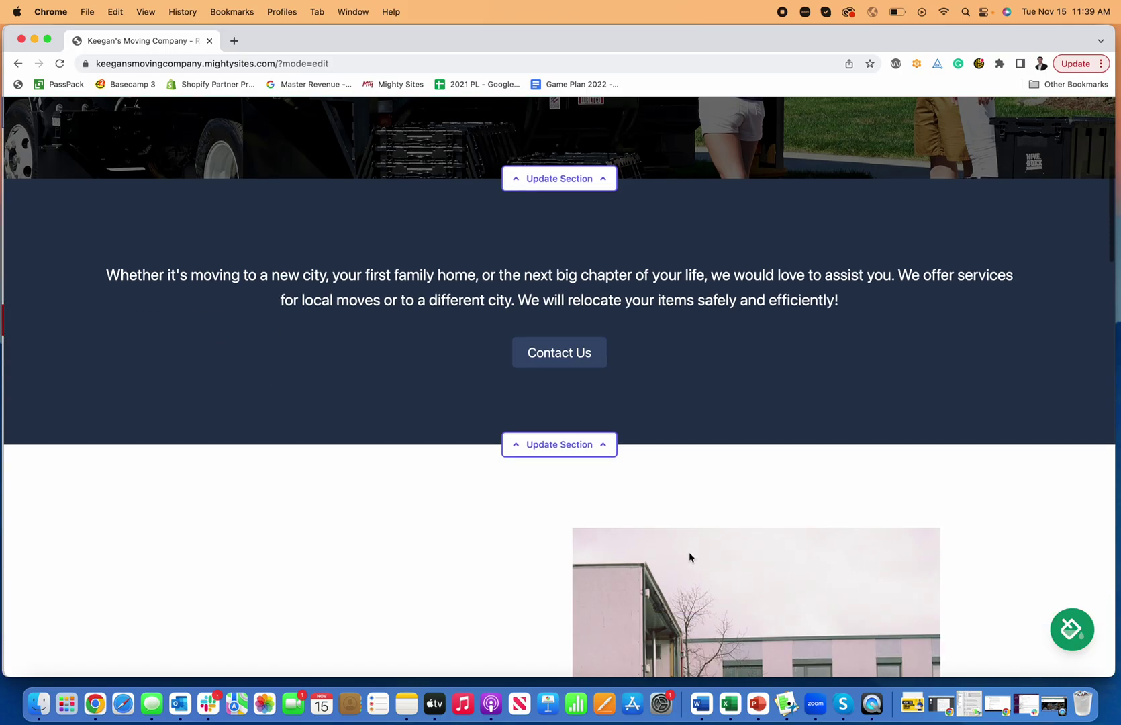
pyautogui.scroll(-5, 689, 557)
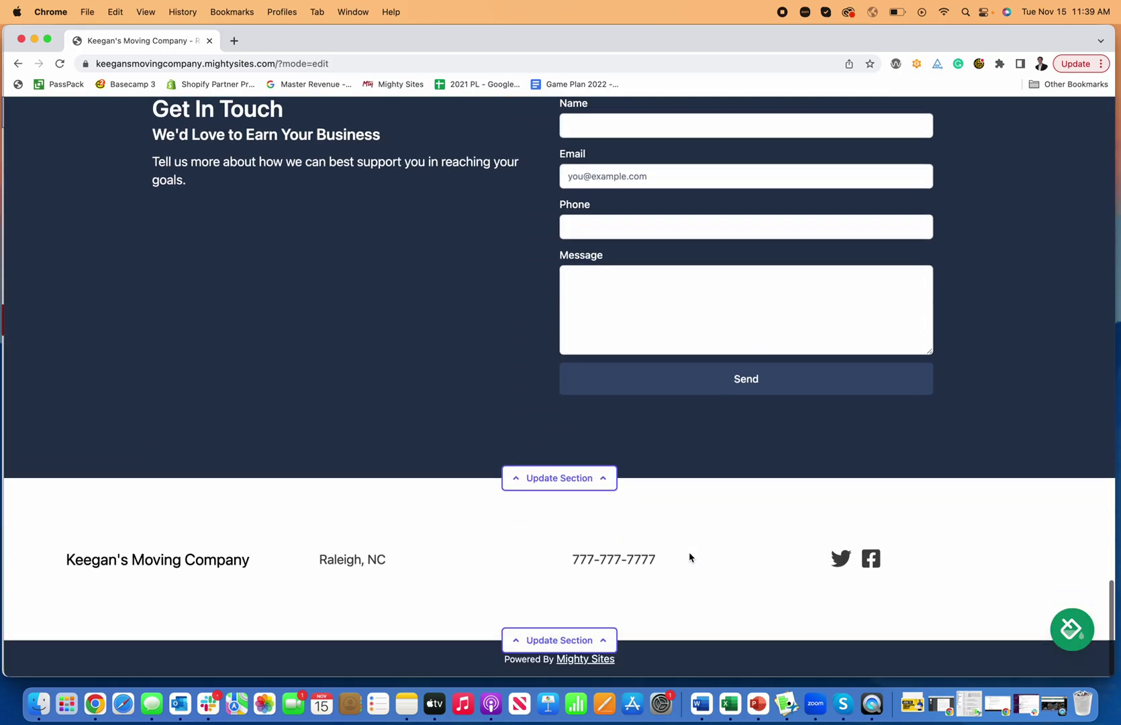
pyautogui.scroll(20, 689, 557)
pyautogui.scroll(-1, 689, 557)
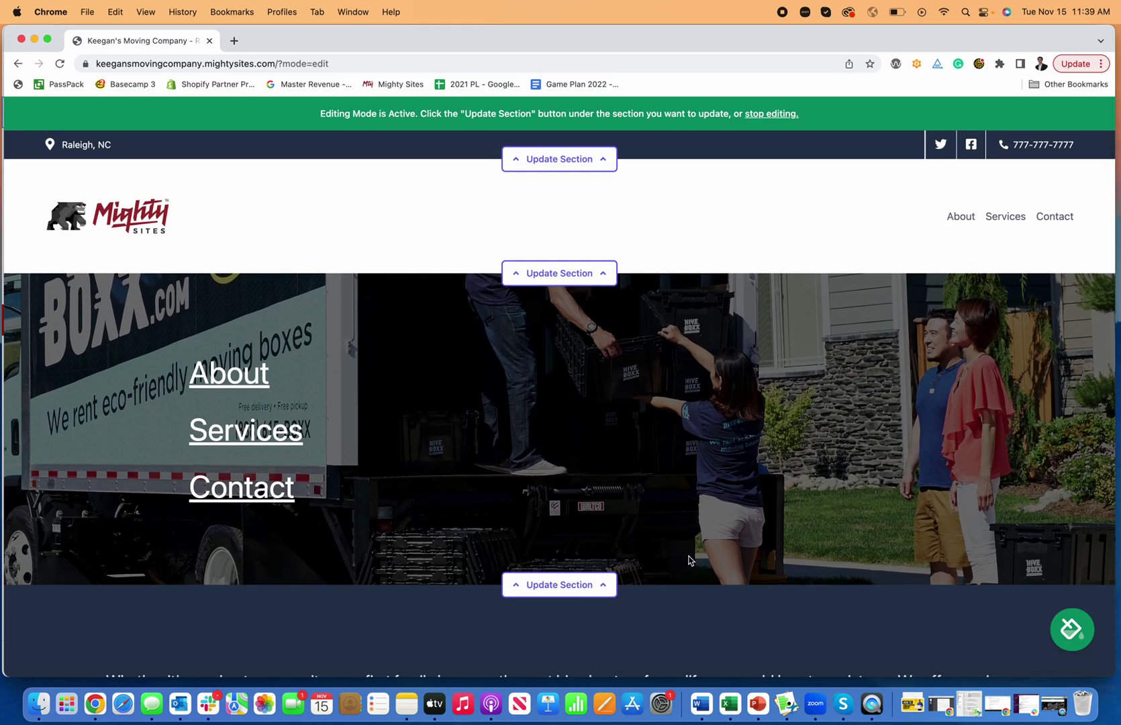
pyautogui.scroll(-20, 689, 560)
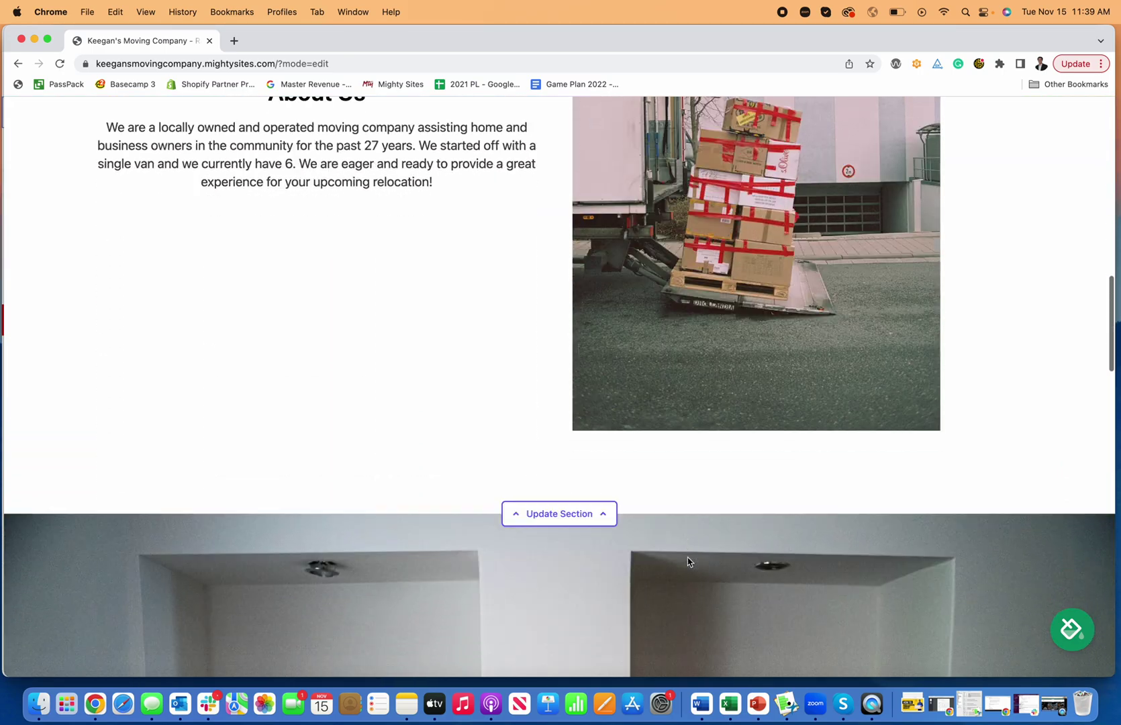
pyautogui.scroll(-20, 688, 560)
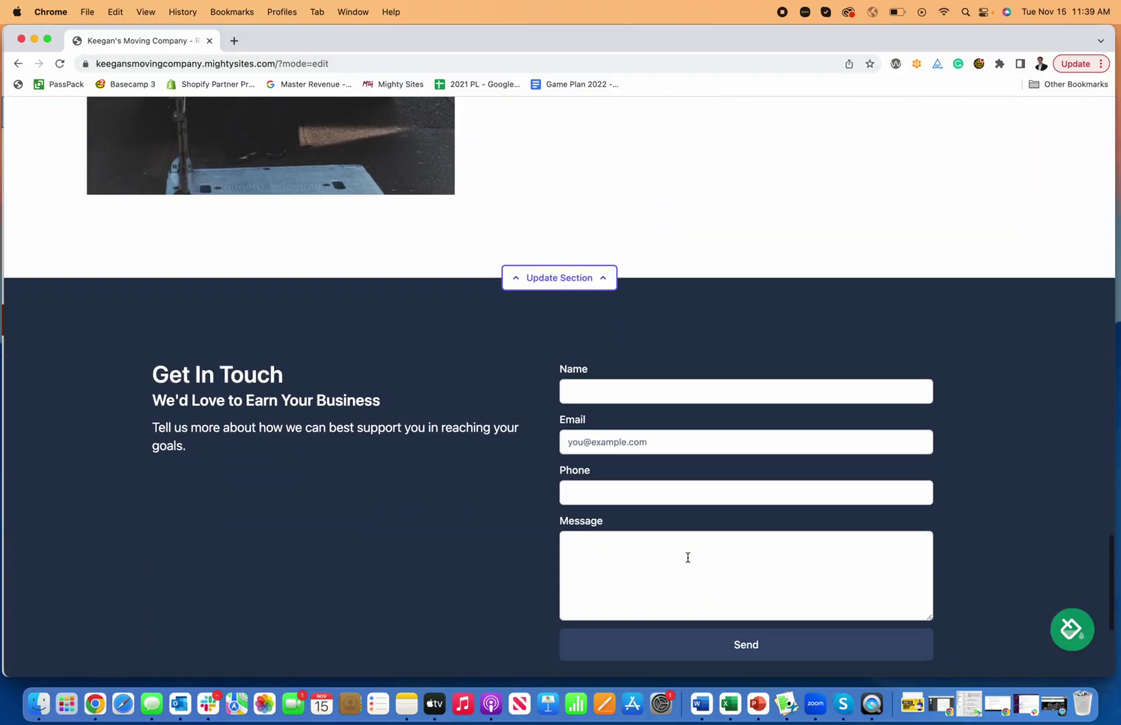
pyautogui.scroll(20, 689, 564)
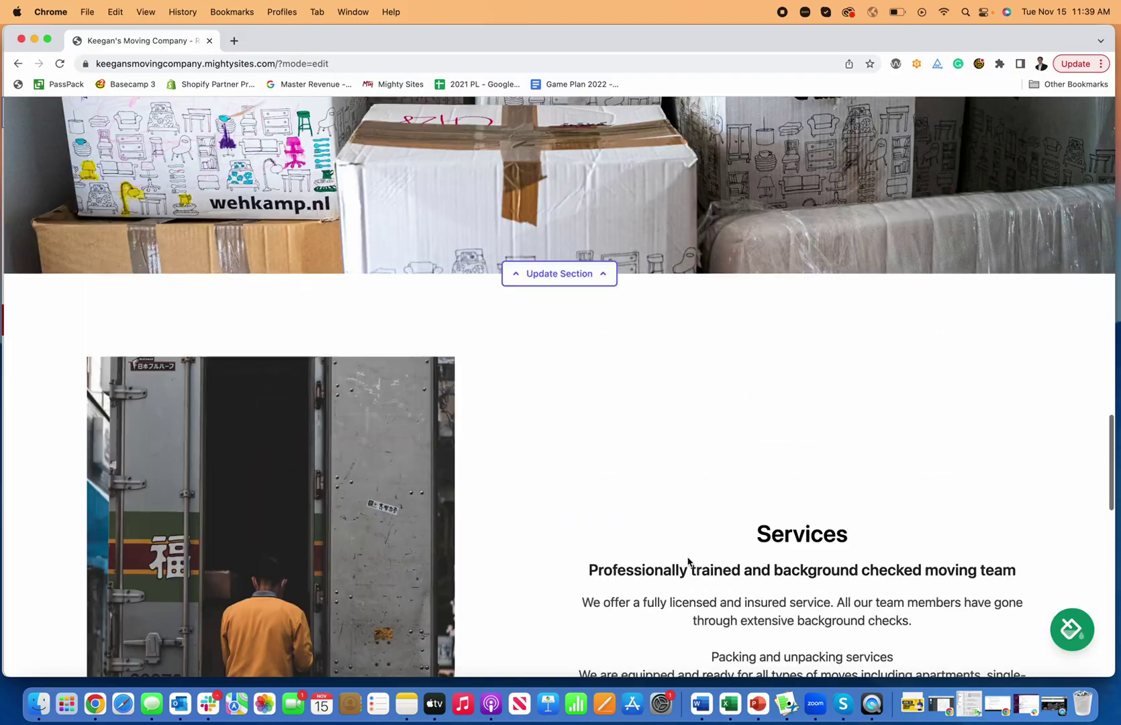